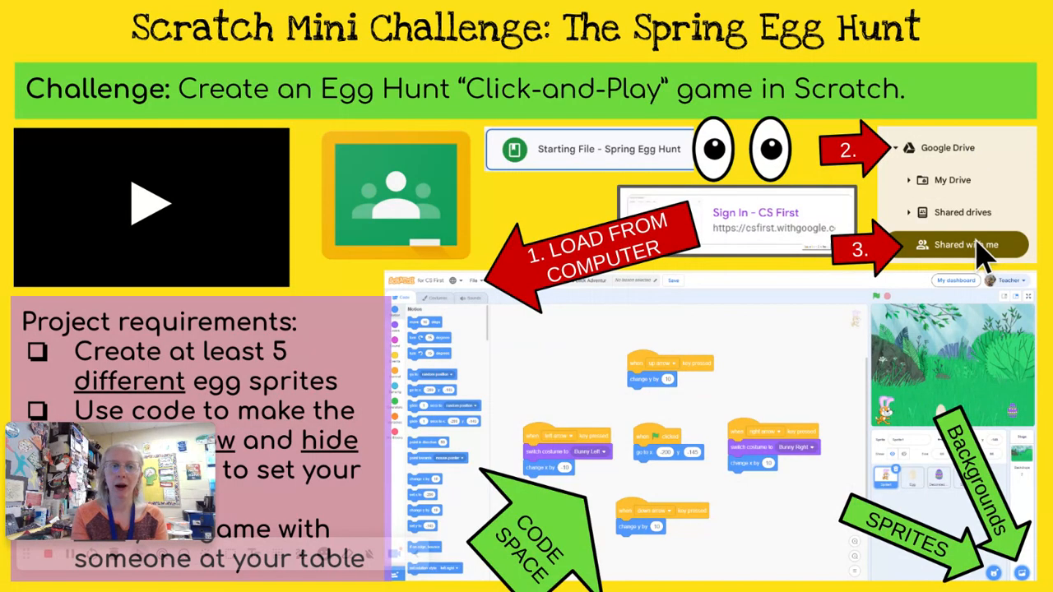
Step: Exit the Spring Egg Hunt slideshow and return to the Google Slides editor
{"action": "mouse_move", "coordinate": [183, 423]}
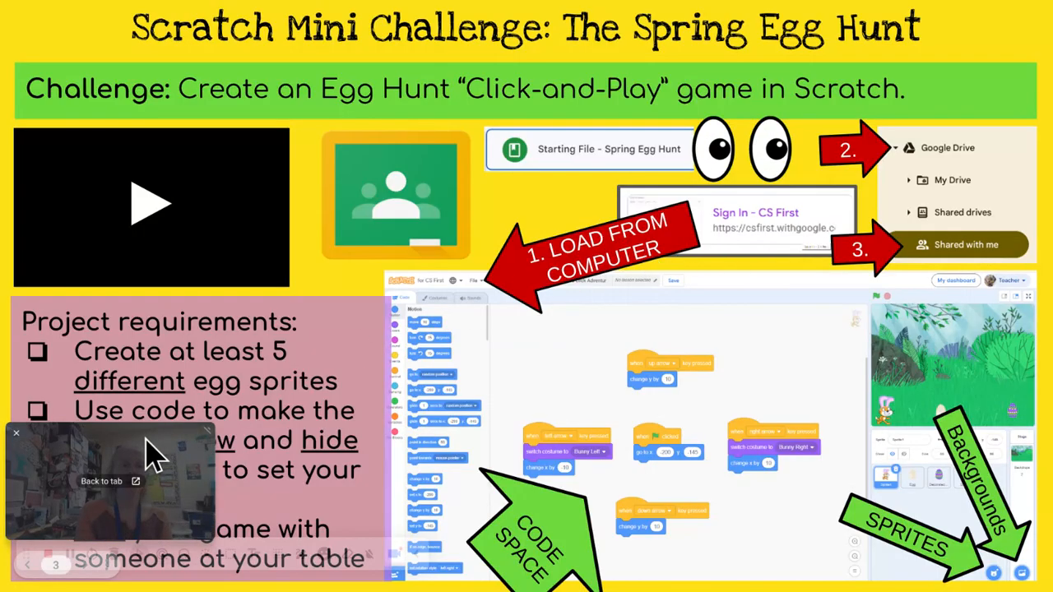
{"action": "left_click_drag", "start_coordinate": [152, 454], "coordinate": [156, 206]}
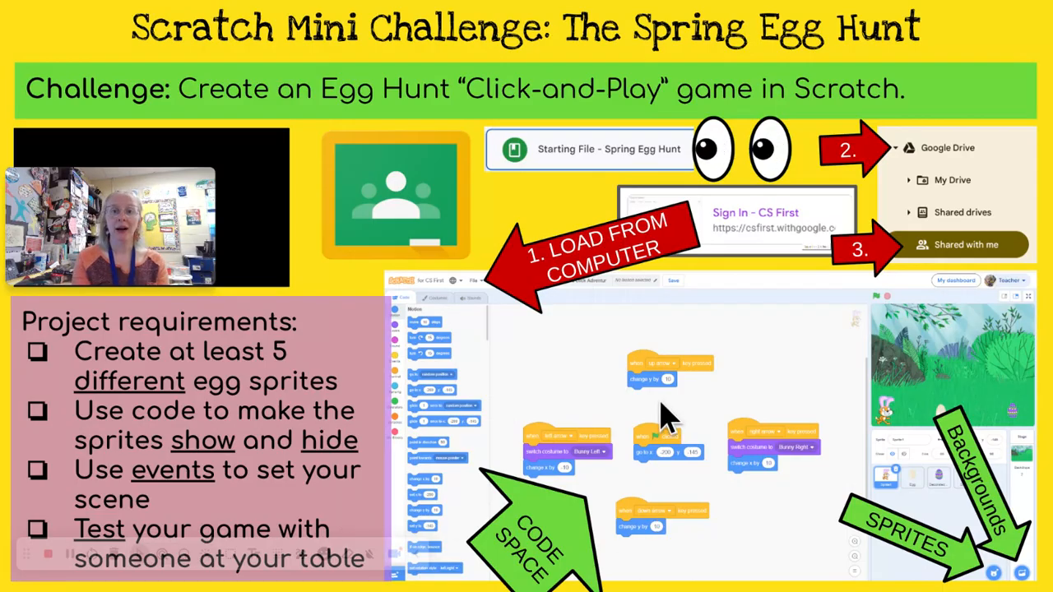
{"action": "key", "text": "Escape"}
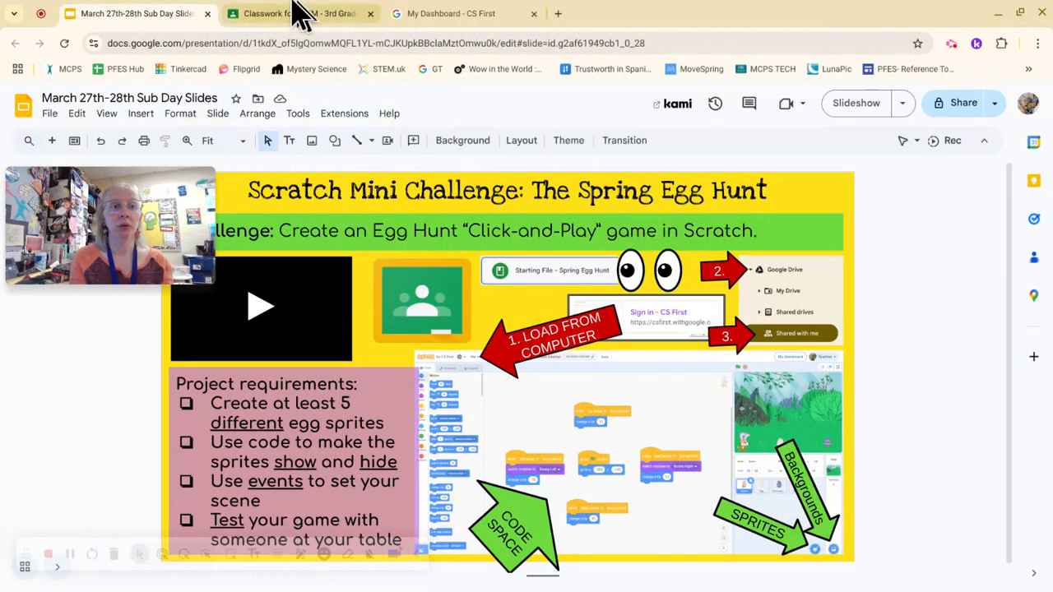
Step: On Classwork, preview the Spring Egg Hunt starting file, then open CS First from the Scratch with CS First post
{"action": "left_click", "coordinate": [298, 13]}
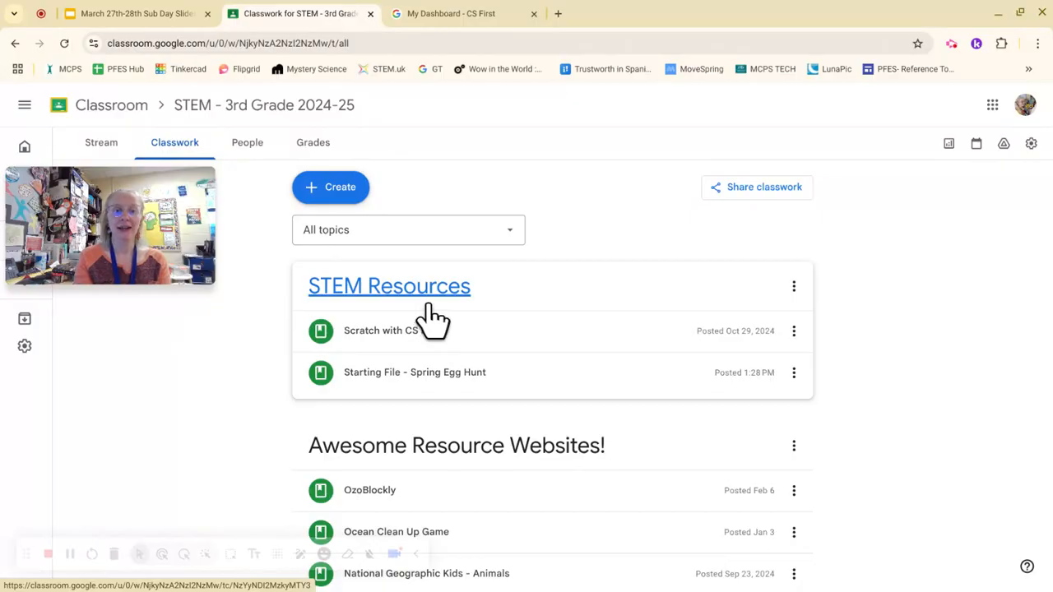
{"action": "left_click", "coordinate": [464, 389]}
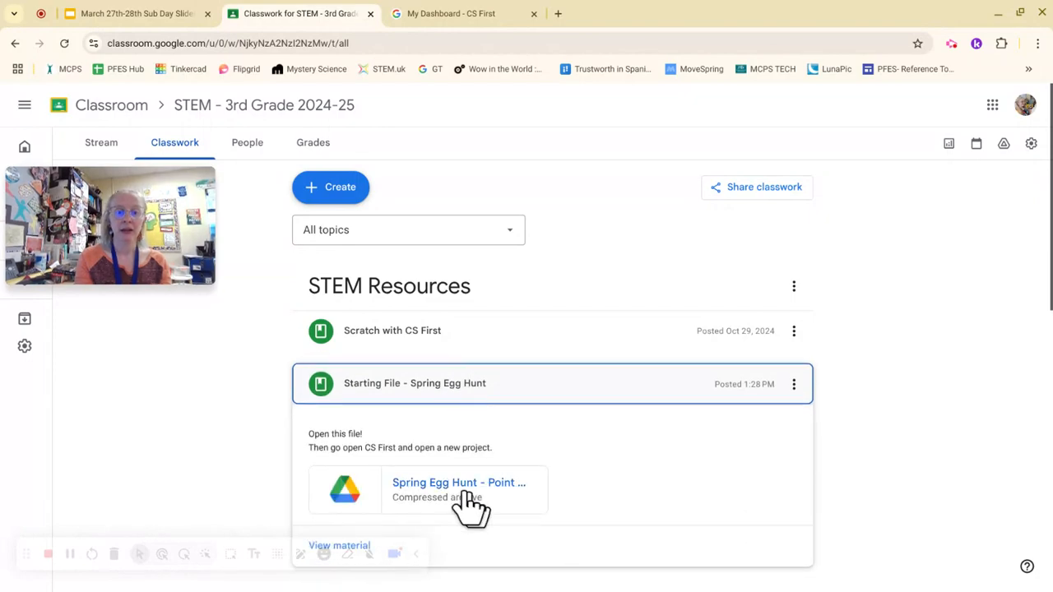
{"action": "left_click", "coordinate": [421, 485]}
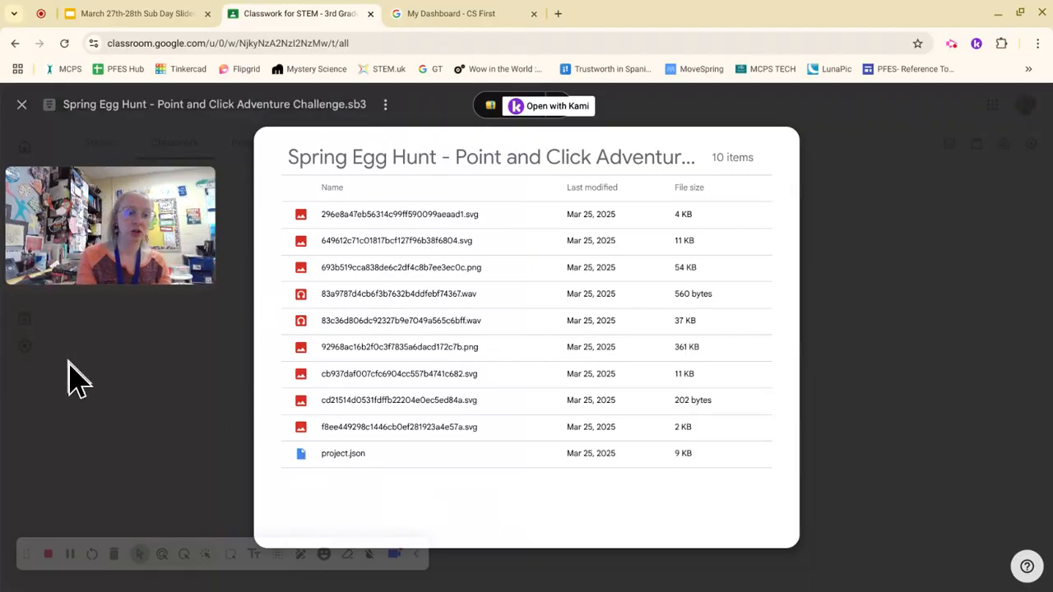
{"action": "left_click", "coordinate": [107, 393]}
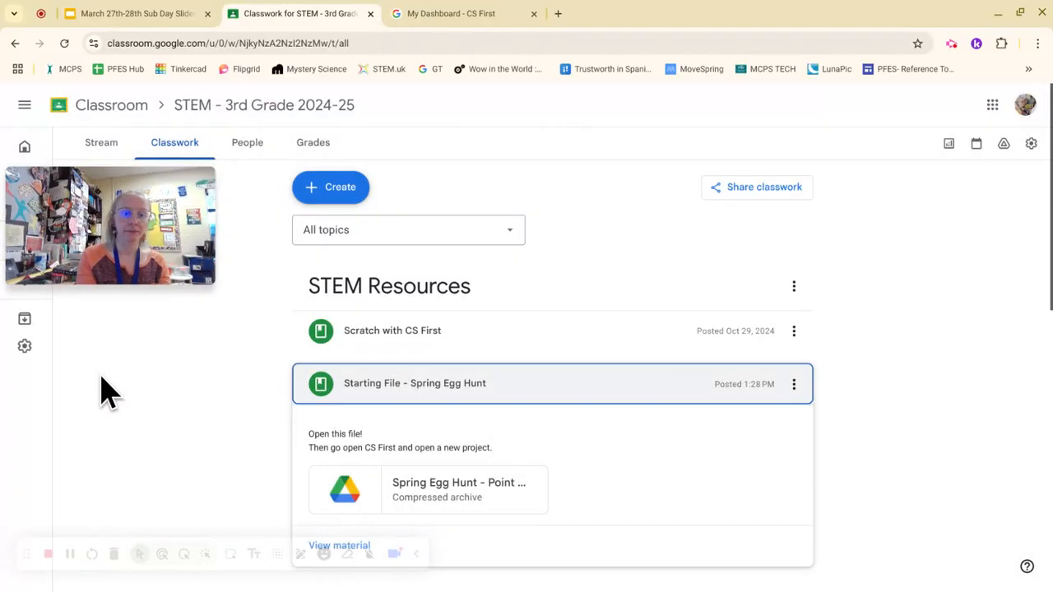
{"action": "left_click", "coordinate": [420, 342]}
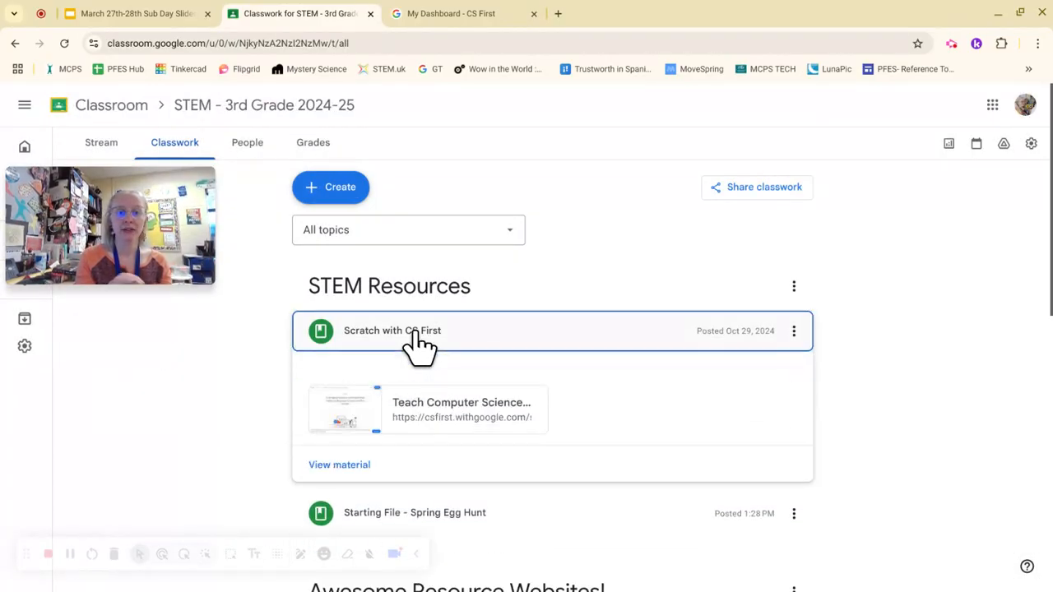
{"action": "left_click", "coordinate": [435, 411]}
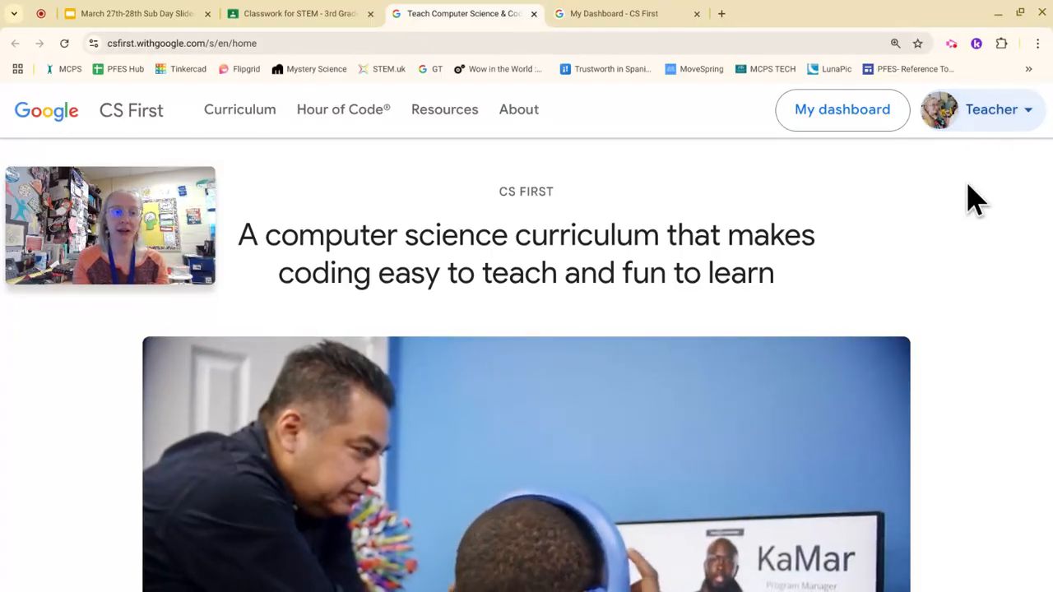
Step: From the CS First dashboard, create a new Scratch project
{"action": "left_click", "coordinate": [864, 131]}
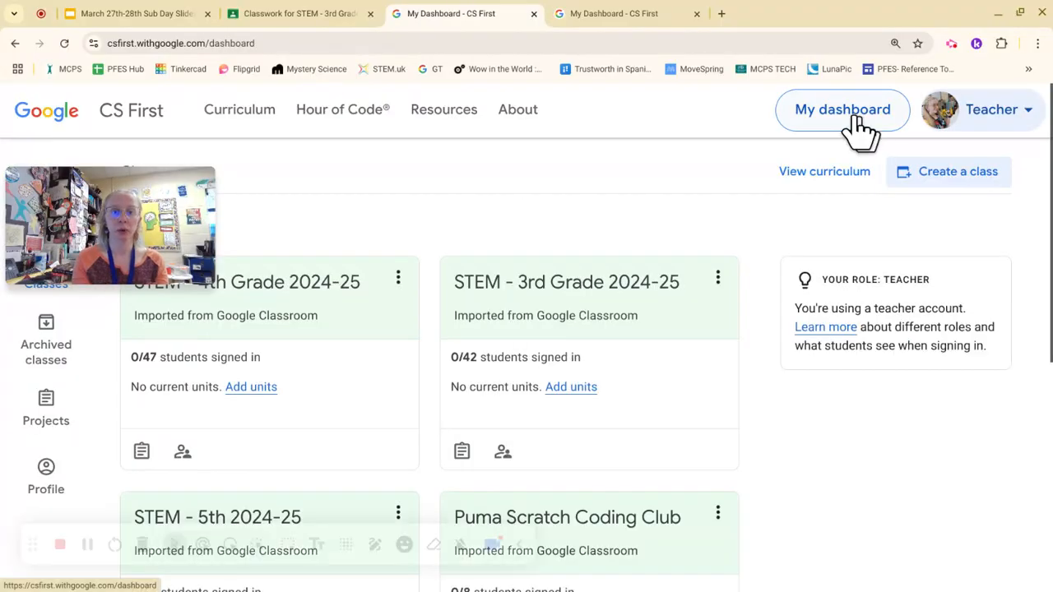
{"action": "mouse_move", "coordinate": [165, 230]}
{"action": "left_click_drag", "start_coordinate": [160, 228], "coordinate": [197, 447]}
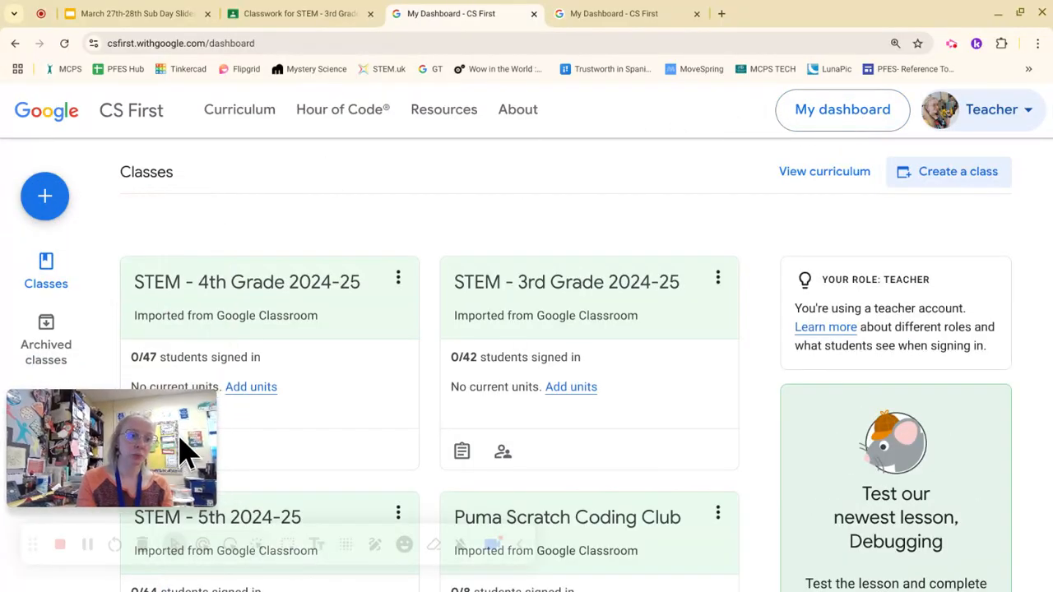
{"action": "left_click", "coordinate": [45, 201]}
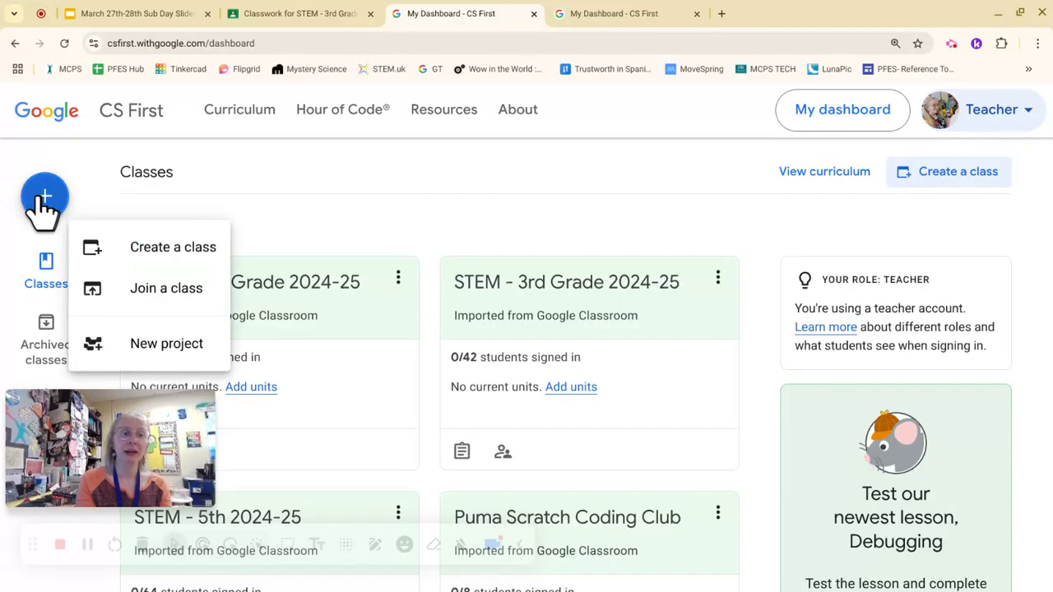
{"action": "left_click", "coordinate": [164, 344]}
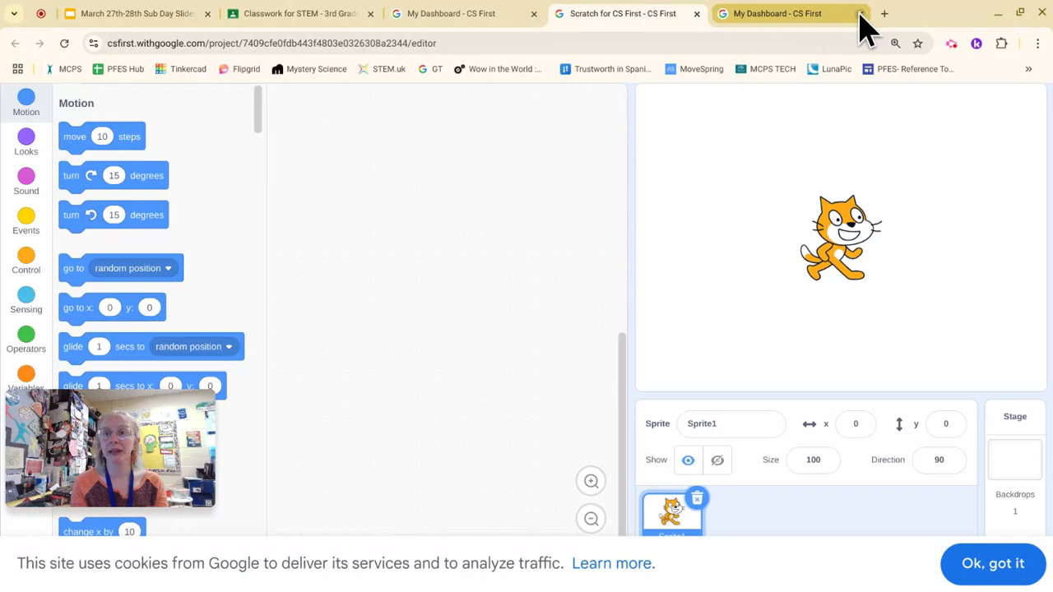
Step: Close the duplicate dashboard tab and dismiss the cookie notice over Untitled-92
{"action": "left_click", "coordinate": [859, 13]}
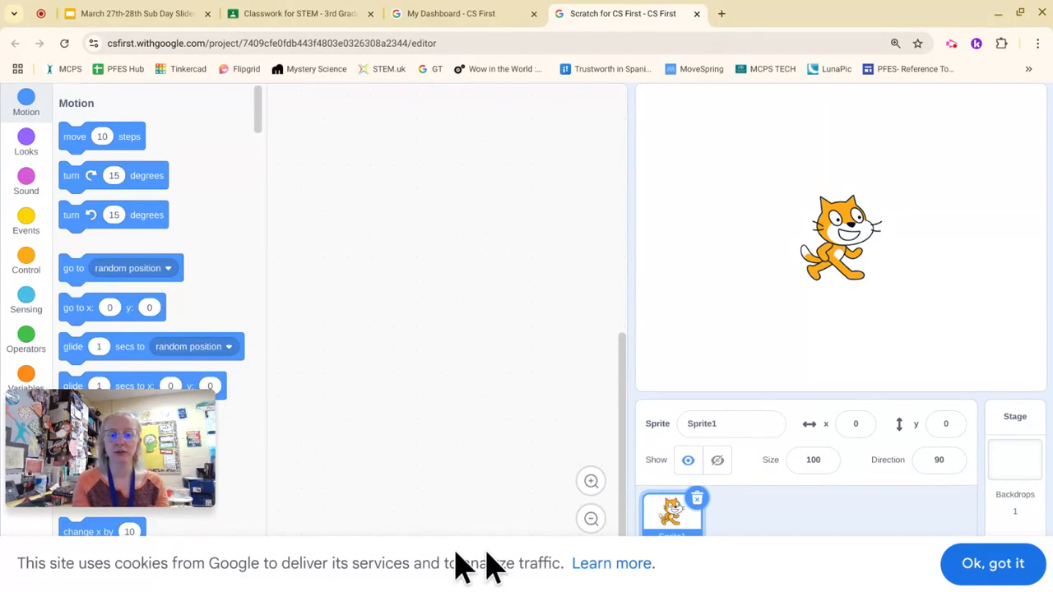
{"action": "left_click", "coordinate": [1013, 566]}
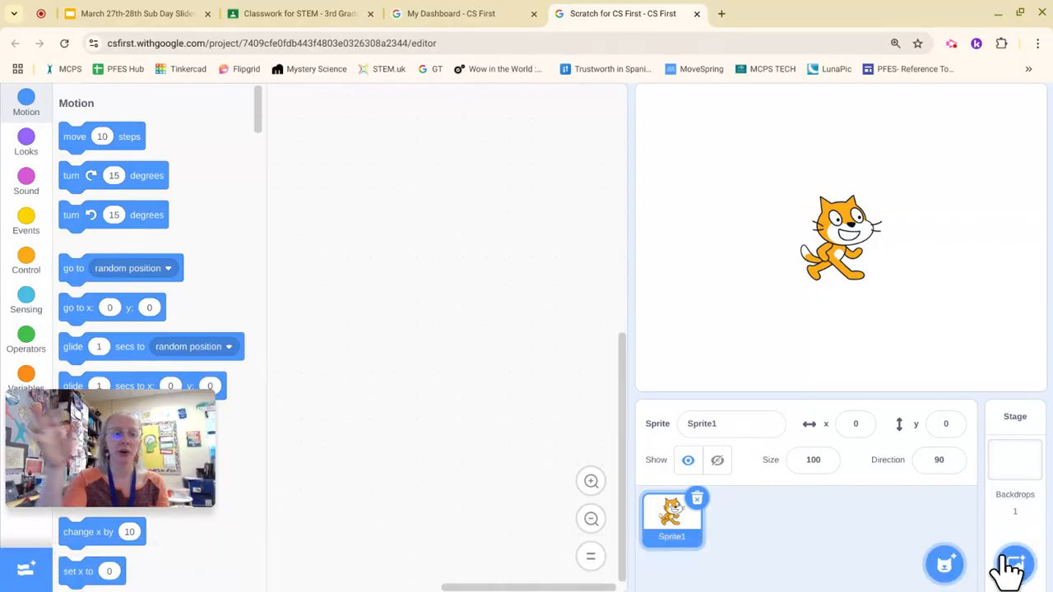
{"action": "scroll", "coordinate": [738, 432], "scroll_direction": "up", "scroll_amount": 1}
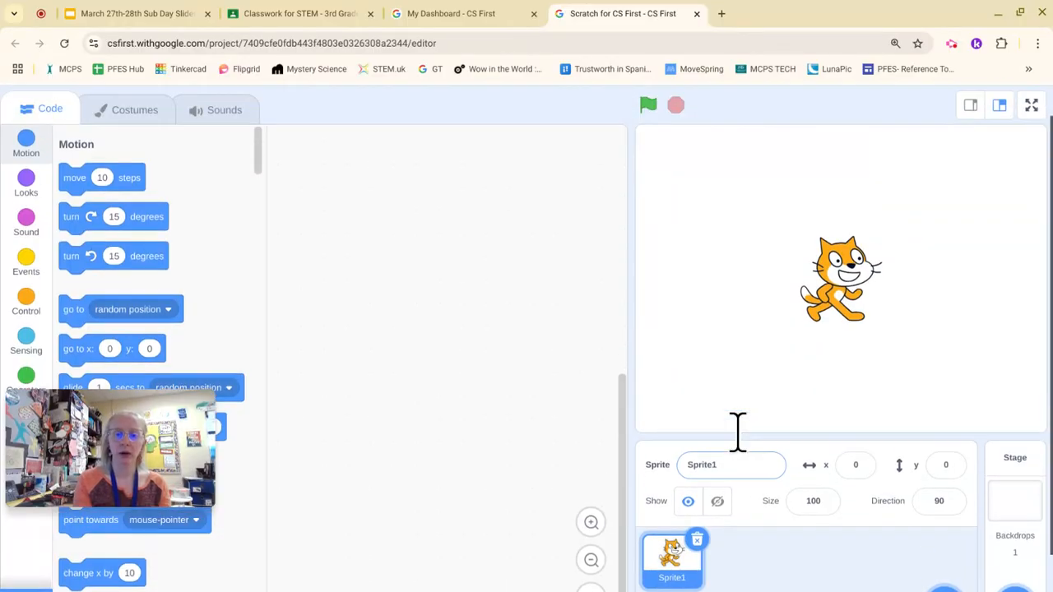
{"action": "scroll", "coordinate": [738, 432], "scroll_direction": "down", "scroll_amount": 1}
{"action": "scroll", "coordinate": [739, 432], "scroll_direction": "up", "scroll_amount": 1}
{"action": "scroll", "coordinate": [738, 431], "scroll_direction": "down", "scroll_amount": 1}
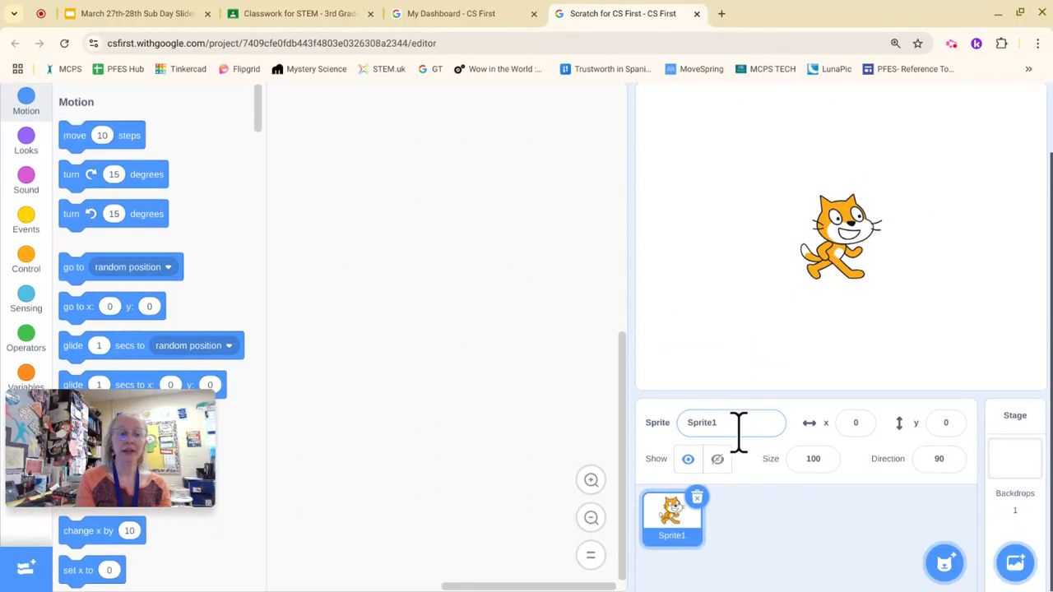
{"action": "scroll", "coordinate": [738, 432], "scroll_direction": "up", "scroll_amount": 1}
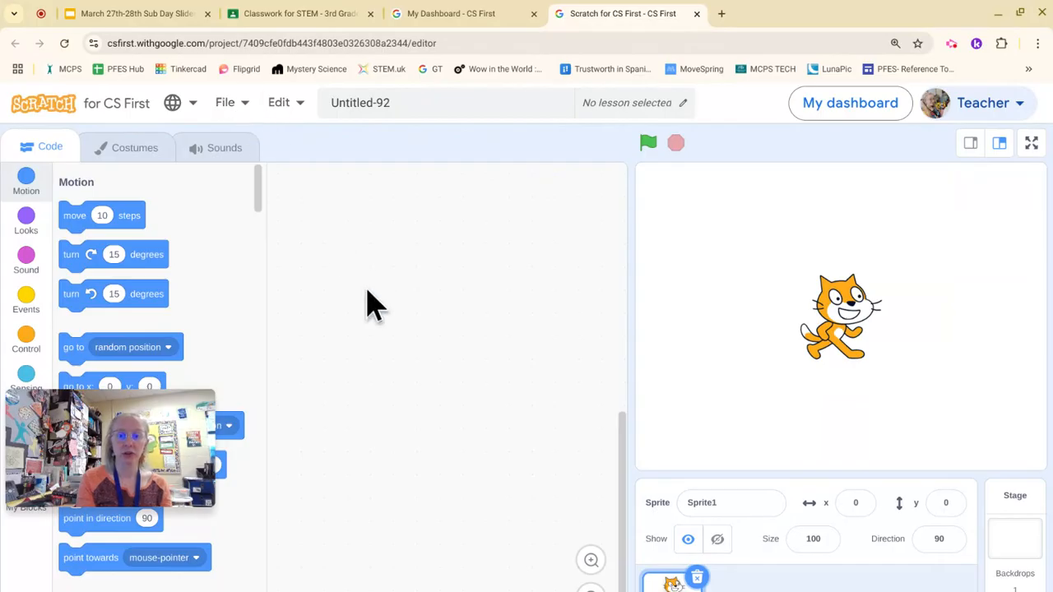
{"action": "scroll", "coordinate": [367, 290], "scroll_direction": "down", "scroll_amount": 2}
{"action": "scroll", "coordinate": [367, 289], "scroll_direction": "up", "scroll_amount": 3}
{"action": "scroll", "coordinate": [367, 289], "scroll_direction": "down", "scroll_amount": 3}
{"action": "scroll", "coordinate": [367, 289], "scroll_direction": "up", "scroll_amount": 4}
{"action": "scroll", "coordinate": [367, 289], "scroll_direction": "down", "scroll_amount": 2}
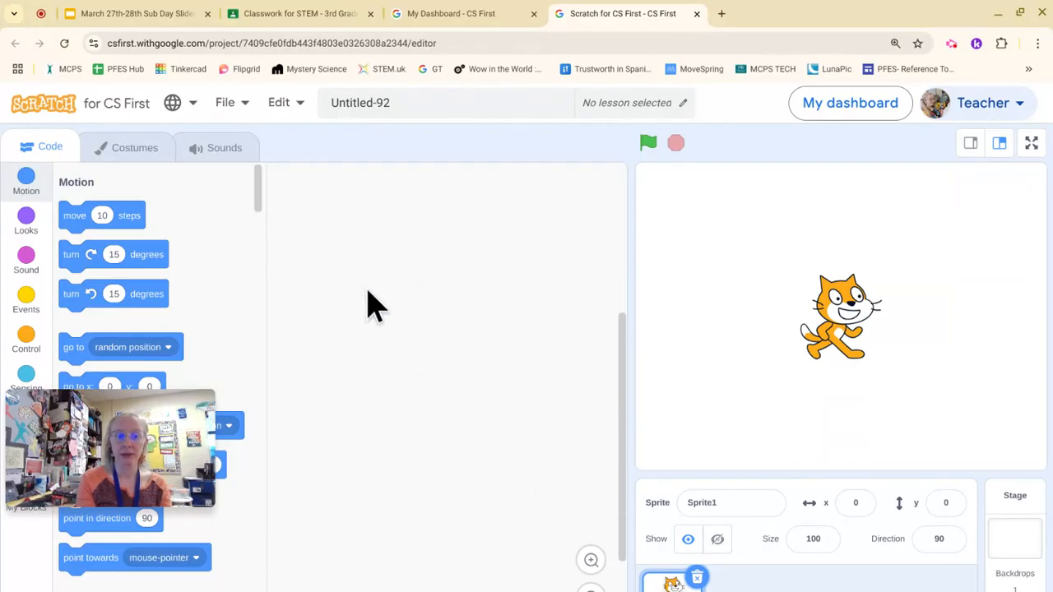
Step: Load the Spring Egg Hunt .sb3 file from the Downloads folder into the editor
{"action": "left_click", "coordinate": [230, 106]}
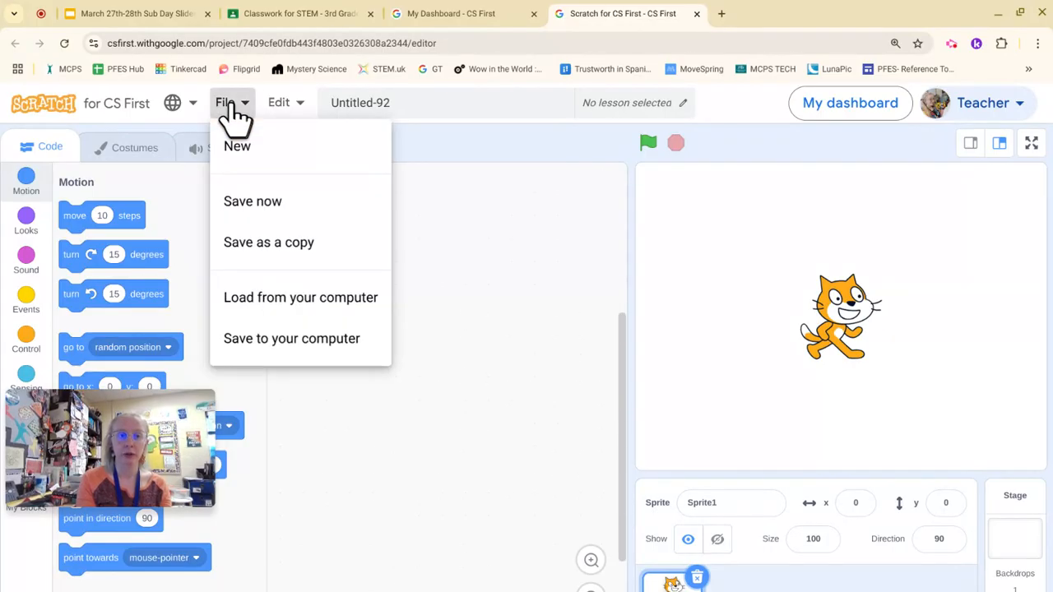
{"action": "left_click", "coordinate": [327, 305]}
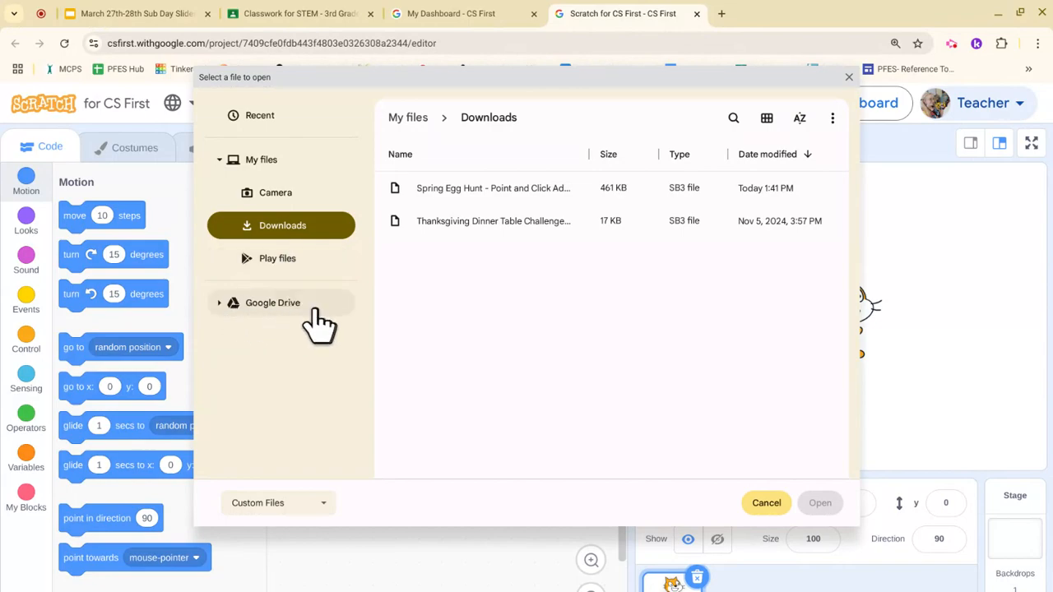
{"action": "left_click", "coordinate": [282, 305]}
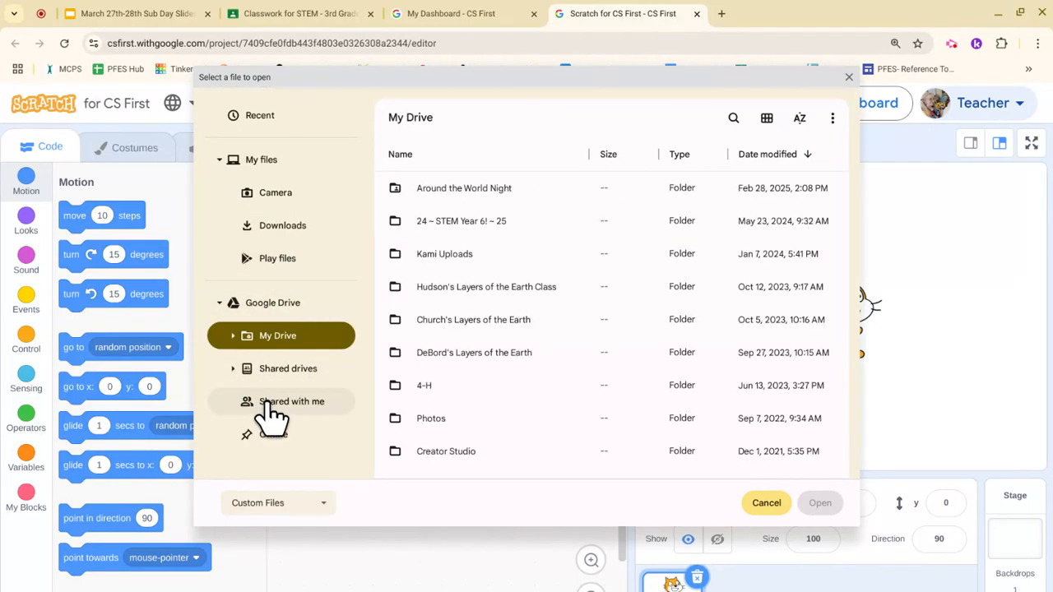
{"action": "left_click", "coordinate": [332, 409]}
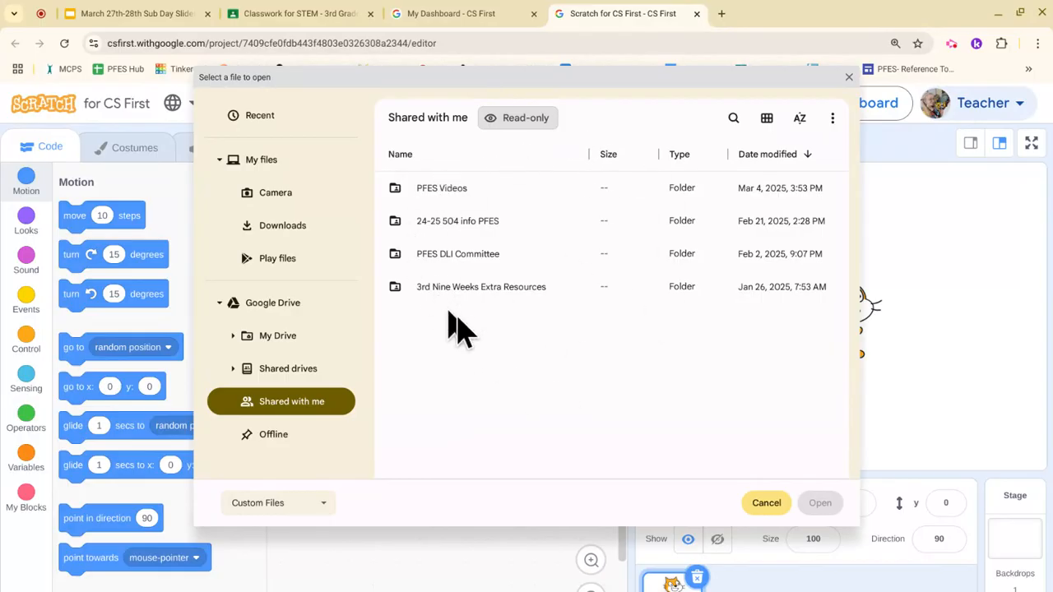
{"action": "left_click", "coordinate": [317, 230]}
{"action": "left_click", "coordinate": [444, 196]}
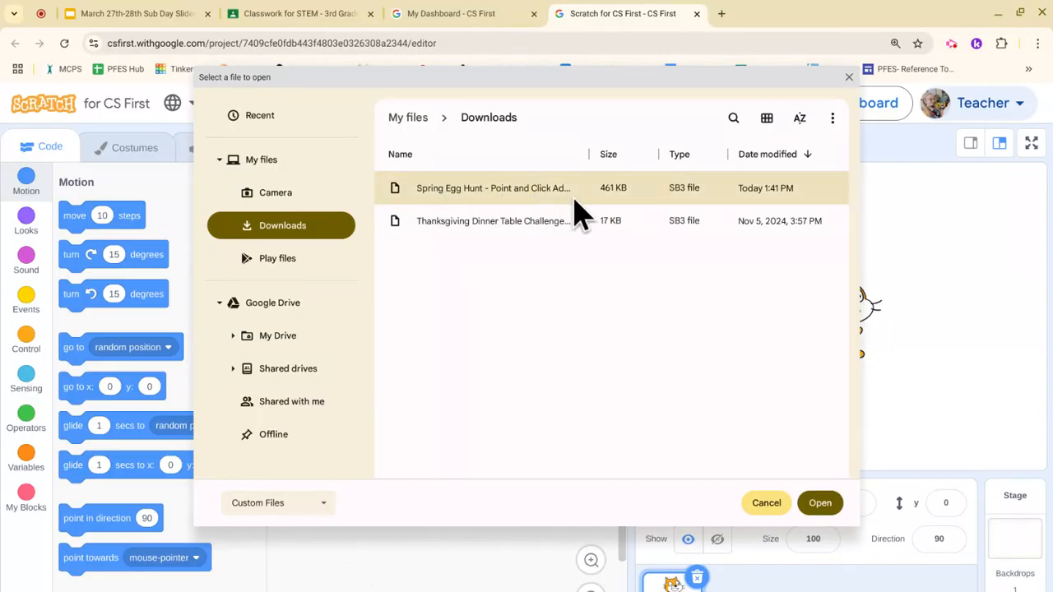
{"action": "left_click", "coordinate": [817, 508]}
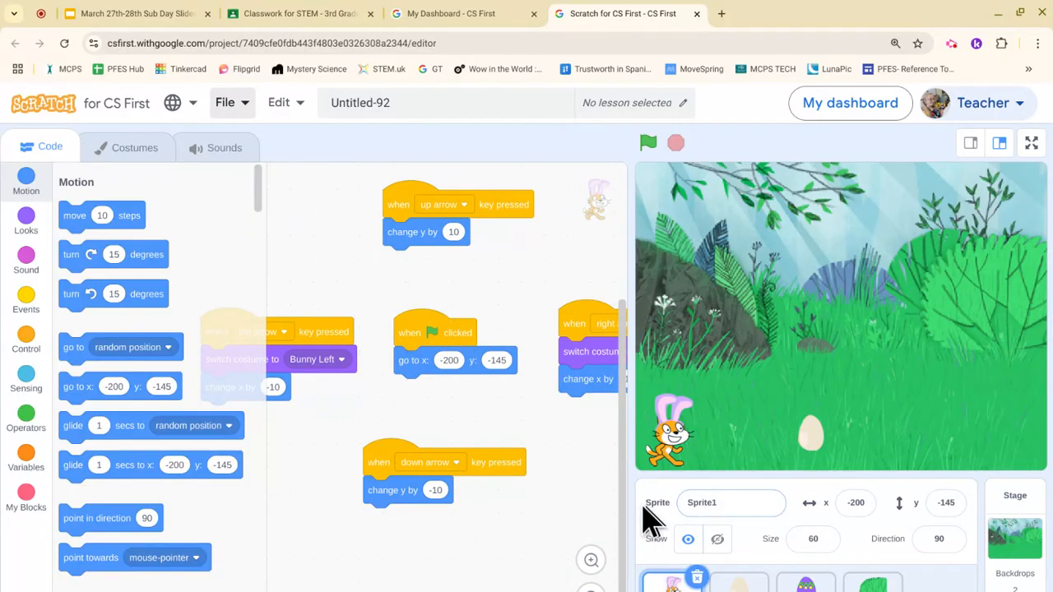
Step: Test the bunny's arrow-key scripts, moving it up, right, left and down to x -190, y -219
{"action": "left_click", "coordinate": [226, 102]}
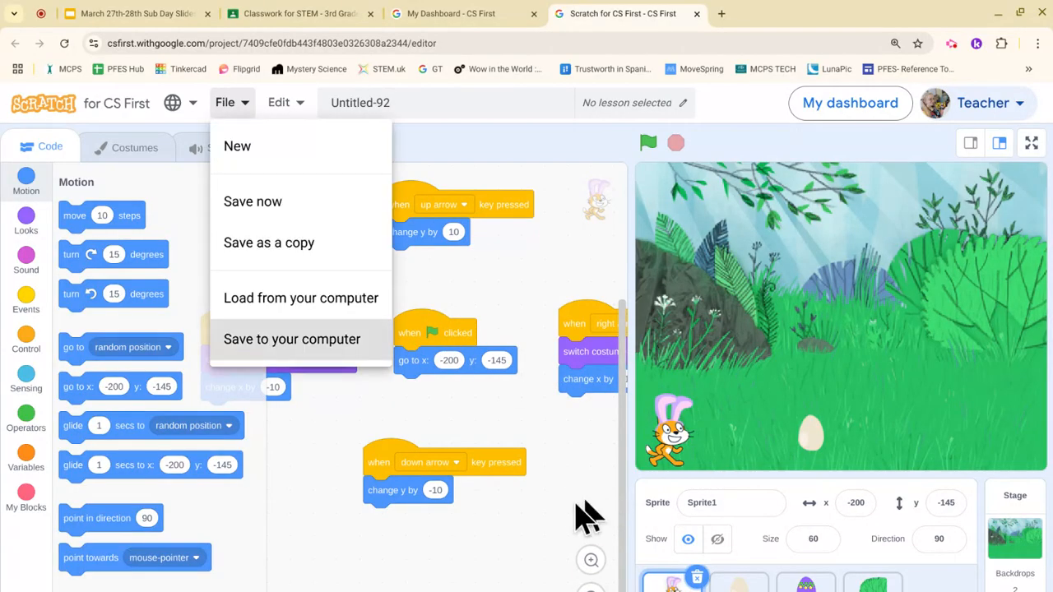
{"action": "left_click", "coordinate": [228, 105]}
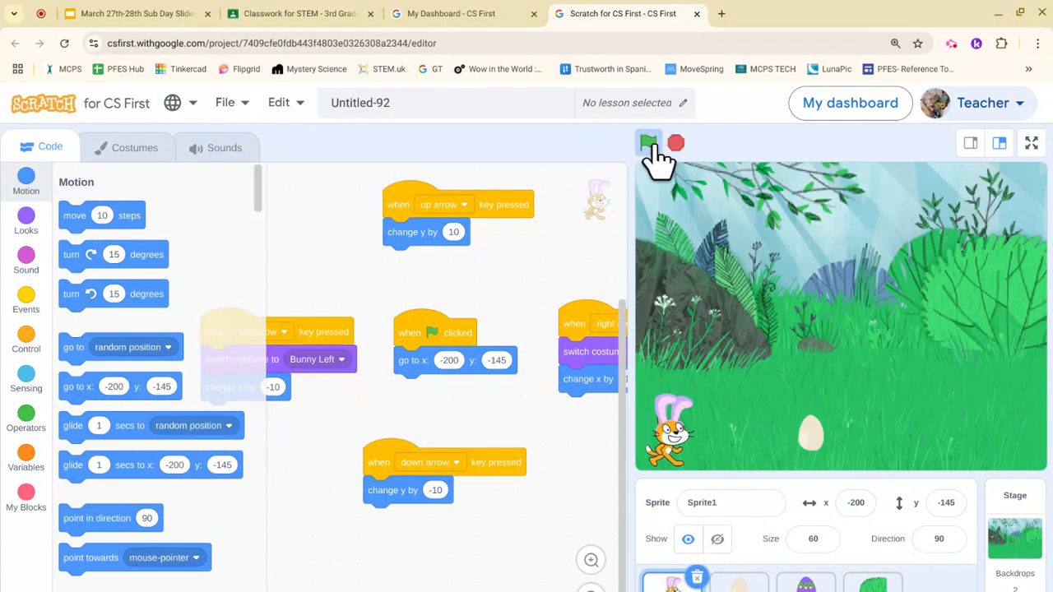
{"action": "key", "text": "Up"}
{"action": "key", "text": "Up"}
{"action": "key", "text": "Up"}
{"action": "key", "text": "Up"}
{"action": "key", "text": "Up"}
{"action": "key", "text": "Up"}
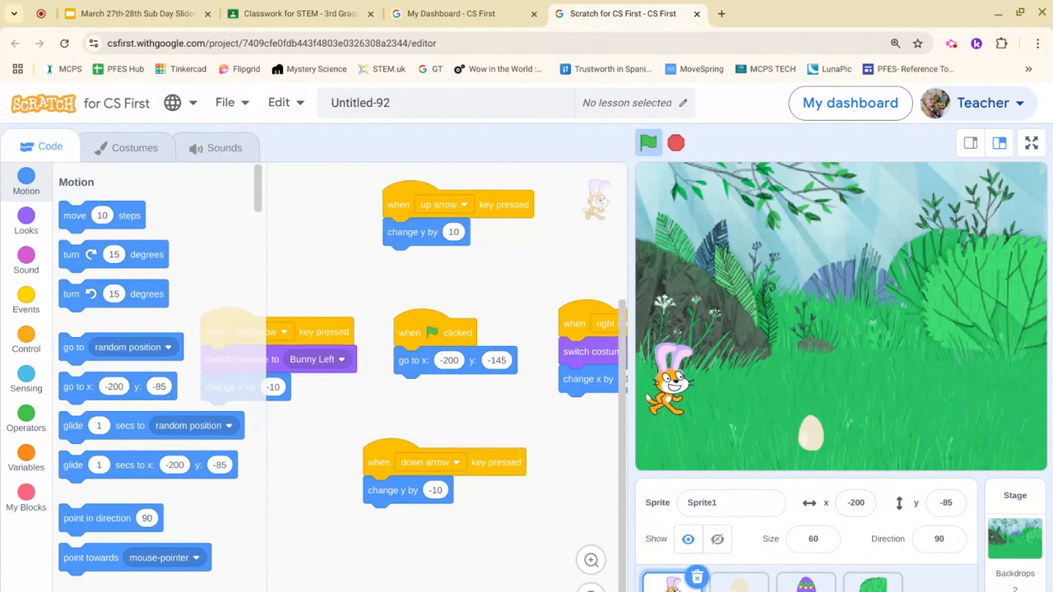
{"action": "key", "text": "Up"}
{"action": "key", "text": "Up"}
{"action": "key", "text": "Down"}
{"action": "key", "text": "Down"}
{"action": "key", "text": "Down"}
{"action": "key", "text": "Right"}
{"action": "key", "text": "Right"}
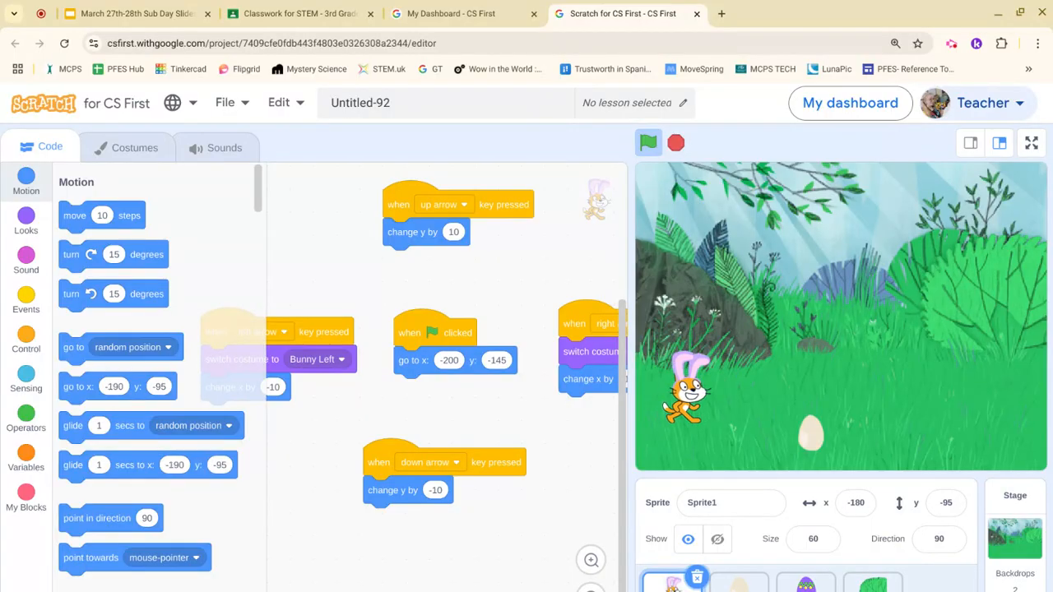
{"action": "key", "text": "Down"}
{"action": "key", "text": "Down"}
{"action": "key", "text": "Down"}
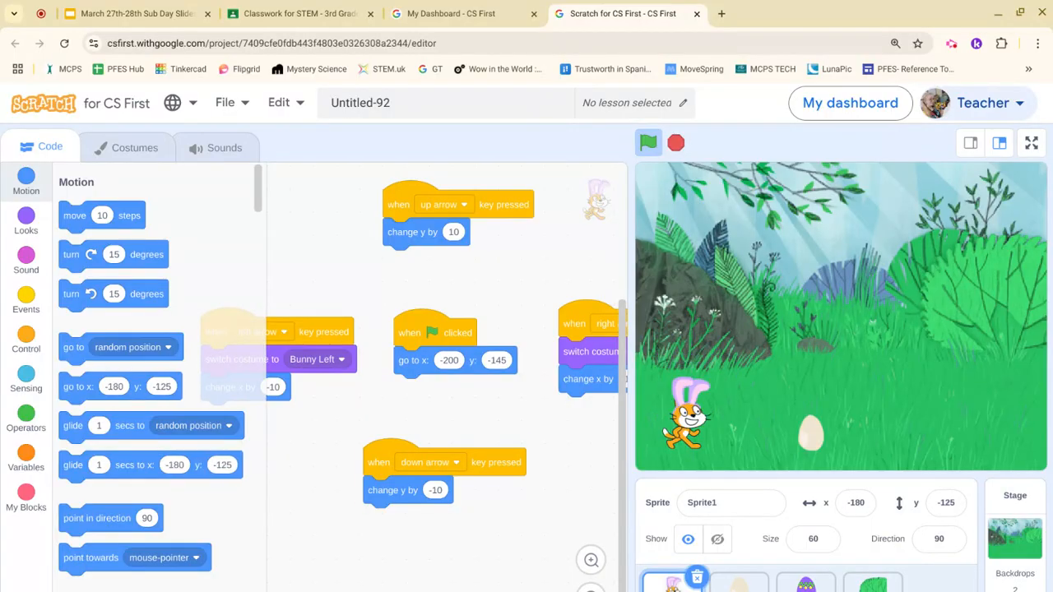
{"action": "key", "text": "Right"}
{"action": "key", "text": "Right"}
{"action": "key", "text": "Right"}
{"action": "key", "text": "Right"}
{"action": "key", "text": "Right"}
{"action": "key", "text": "Right"}
{"action": "key", "text": "Right"}
{"action": "key", "text": "Right"}
{"action": "key", "text": "Right"}
{"action": "key", "text": "Right"}
{"action": "key", "text": "Right"}
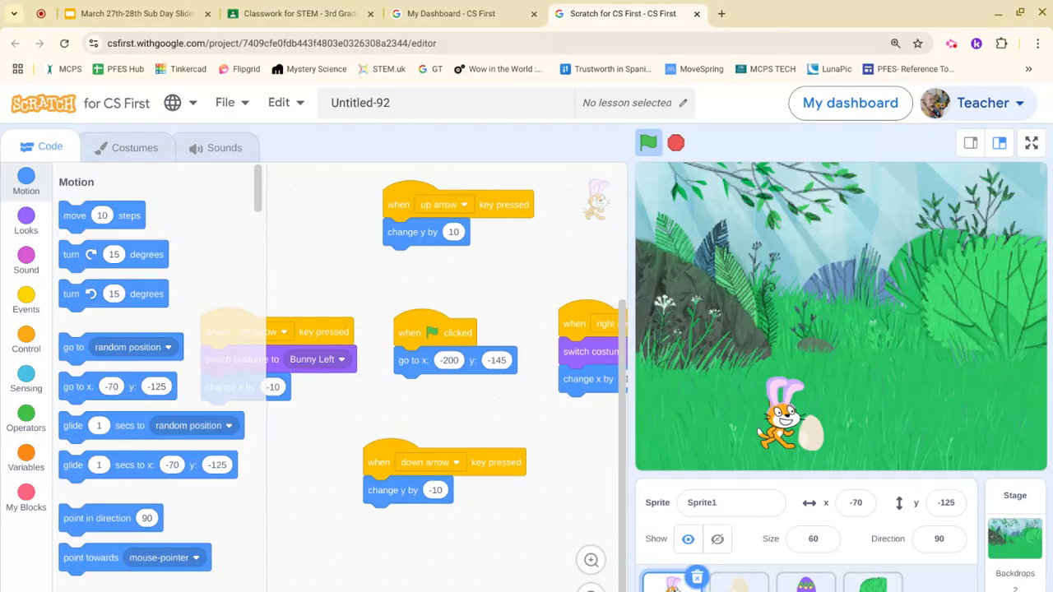
{"action": "key", "text": "Left"}
{"action": "key", "text": "Left"}
{"action": "key", "text": "Left"}
{"action": "key", "text": "Left"}
{"action": "key", "text": "Left"}
{"action": "key", "text": "Left"}
{"action": "key", "text": "Left"}
{"action": "key", "text": "Left"}
{"action": "key", "text": "Left"}
{"action": "key", "text": "Left"}
{"action": "key", "text": "Left"}
{"action": "key", "text": "Left"}
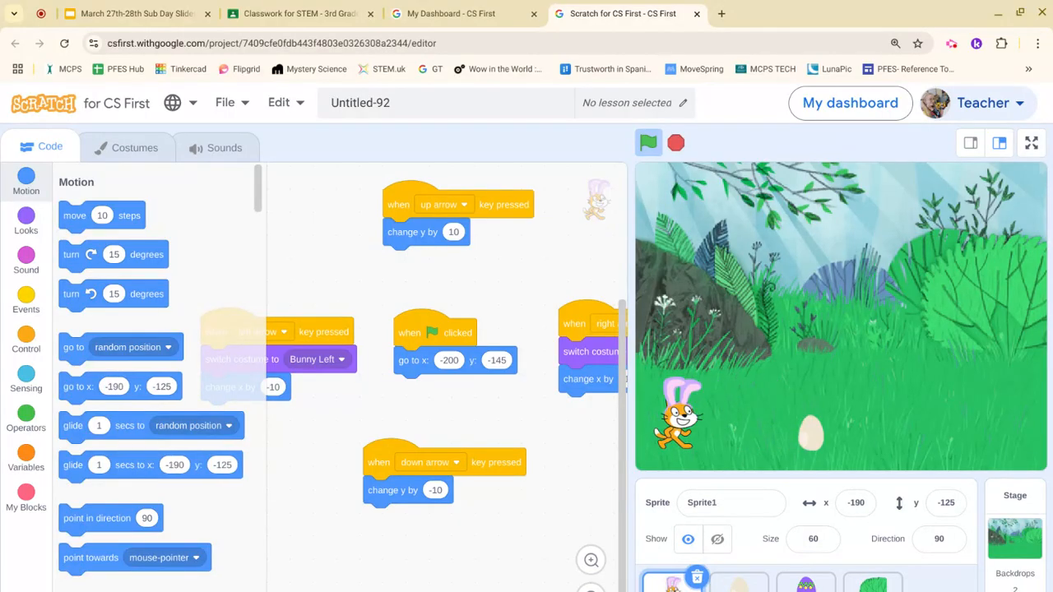
{"action": "key", "text": "Down"}
{"action": "key", "text": "Down"}
{"action": "key", "text": "Down"}
{"action": "key", "text": "Down"}
{"action": "key", "text": "Down"}
{"action": "key", "text": "Down"}
{"action": "key", "text": "Down"}
{"action": "key", "text": "Down"}
{"action": "key", "text": "Down"}
{"action": "key", "text": "Down"}
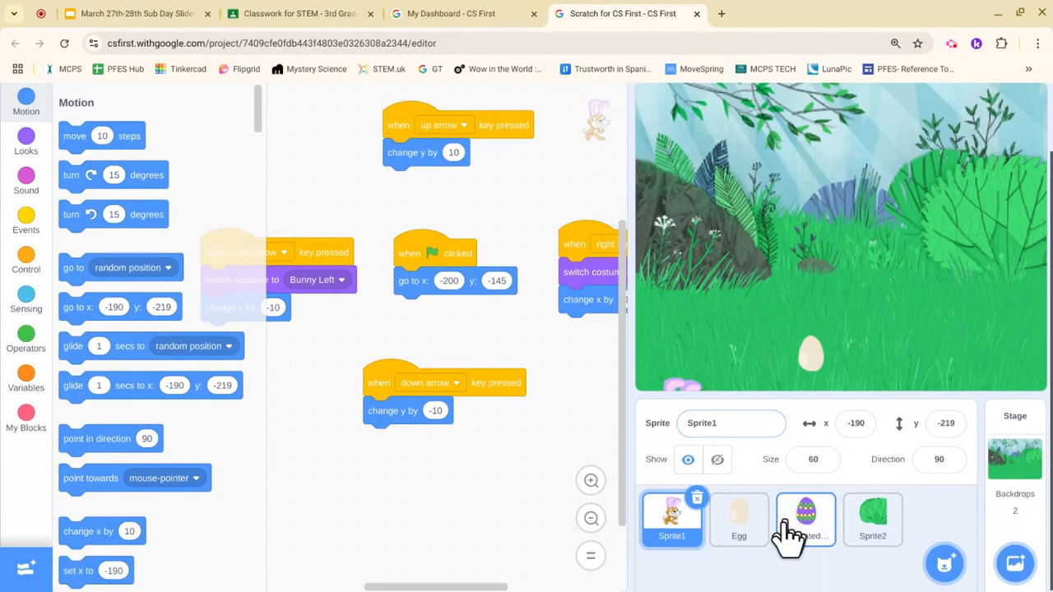
Step: In the Egg costume, delete the highlight and fill the egg solid orange
{"action": "left_click", "coordinate": [747, 539]}
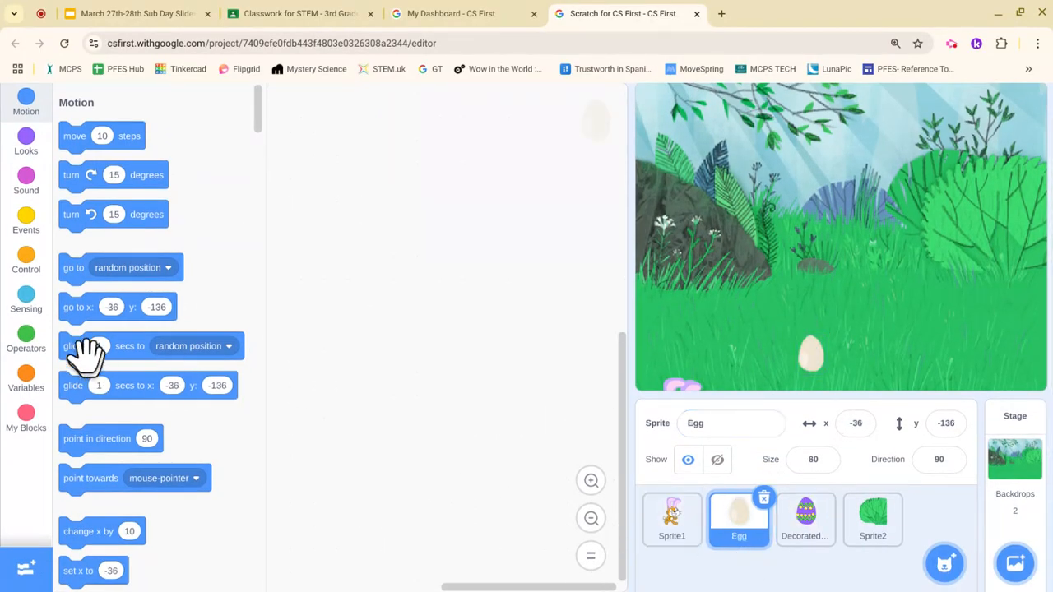
{"action": "scroll", "coordinate": [33, 350], "scroll_direction": "up", "scroll_amount": 1}
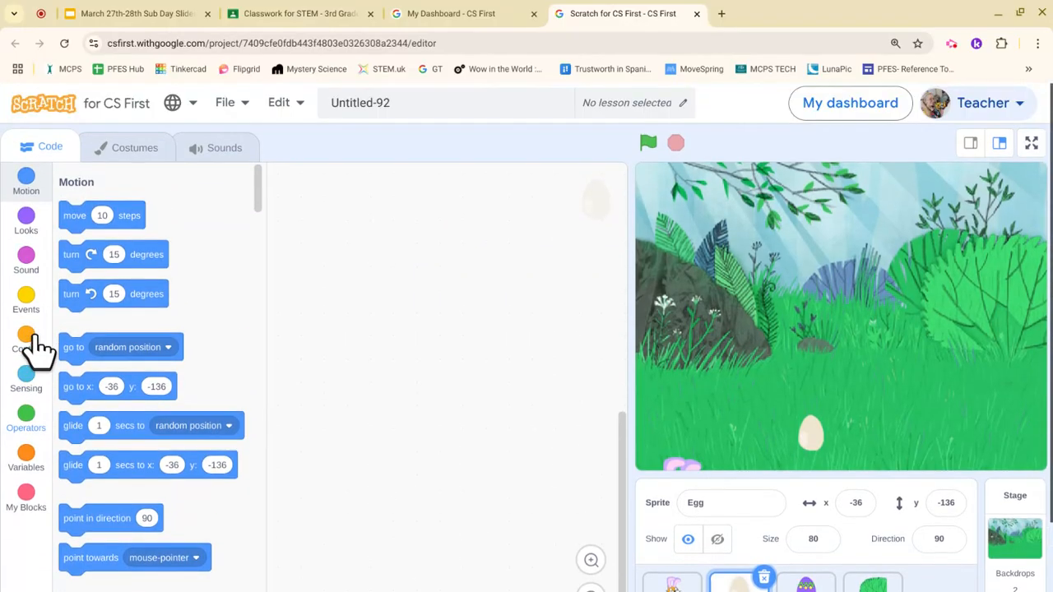
{"action": "left_click", "coordinate": [134, 153]}
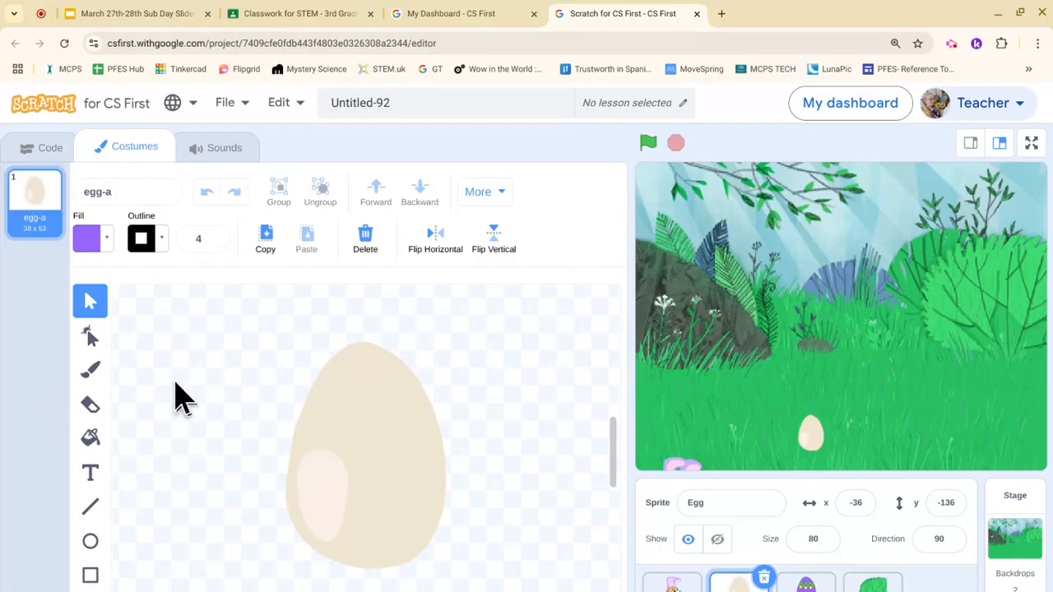
{"action": "left_click", "coordinate": [329, 514]}
{"action": "key", "text": "Delete"}
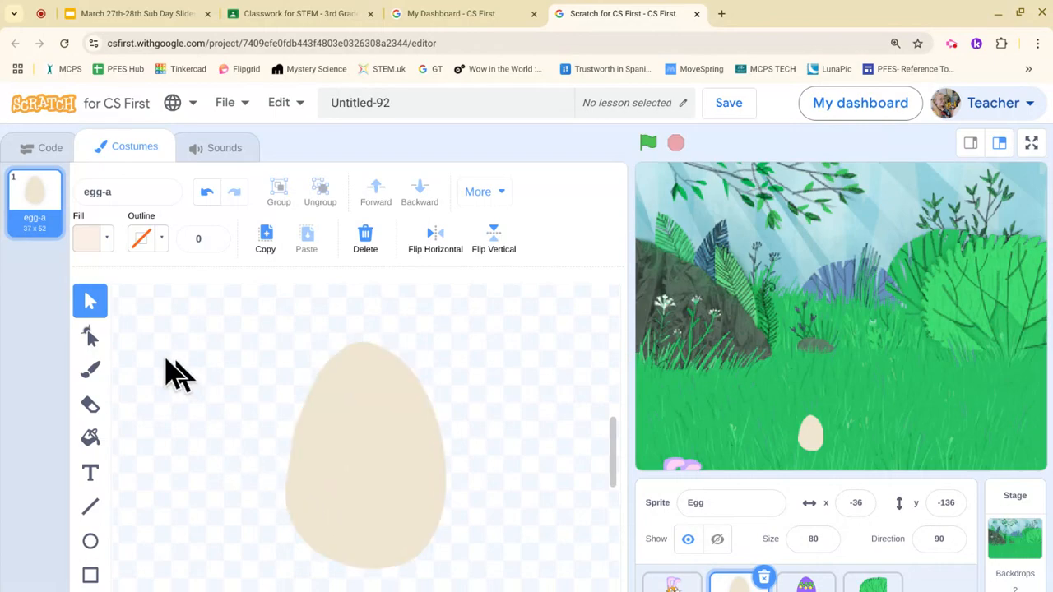
{"action": "scroll", "coordinate": [51, 389], "scroll_direction": "down", "scroll_amount": 1}
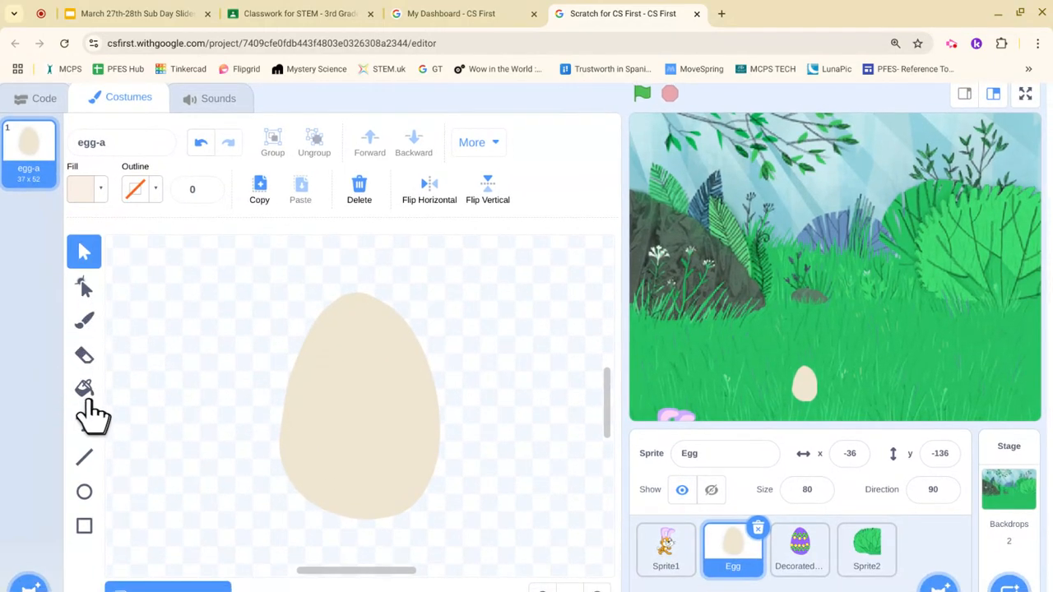
{"action": "left_click", "coordinate": [85, 392]}
{"action": "left_click", "coordinate": [99, 195]}
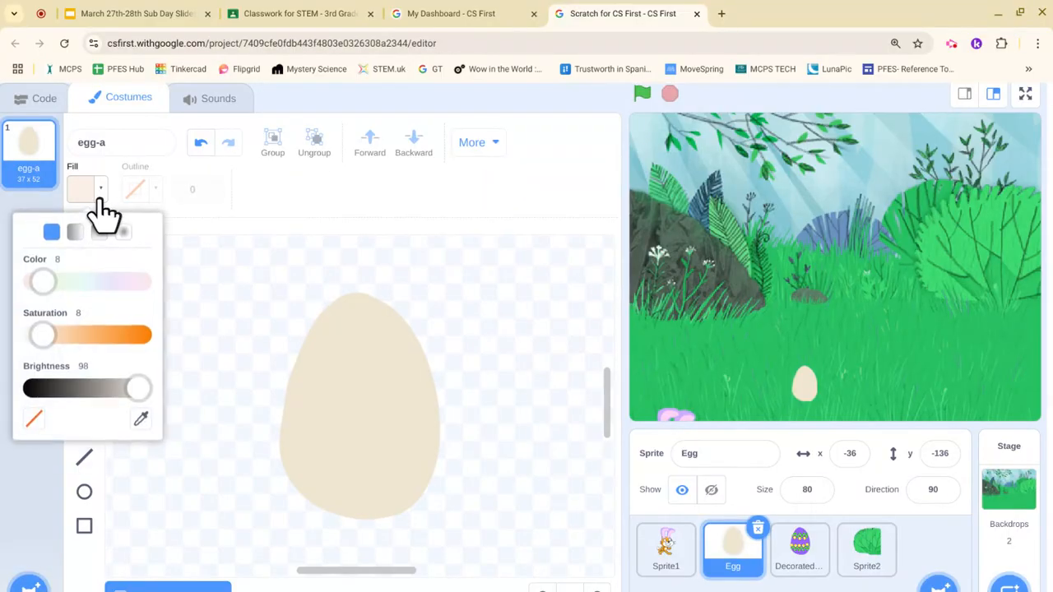
{"action": "left_click_drag", "start_coordinate": [43, 336], "coordinate": [156, 353]}
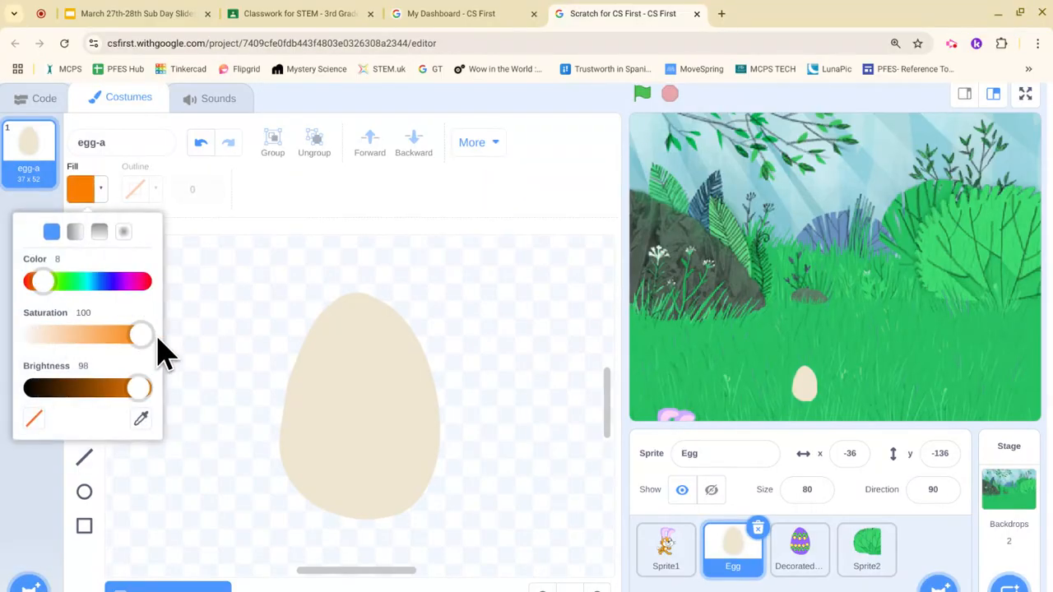
{"action": "left_click", "coordinate": [329, 420]}
{"action": "left_click", "coordinate": [342, 420]}
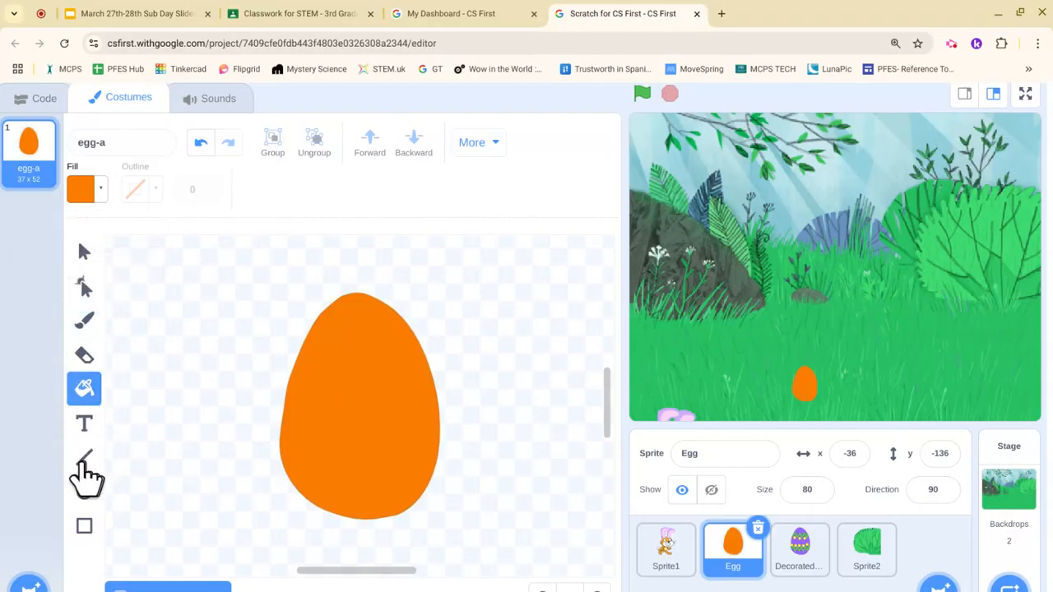
Step: Draw three thin green diagonal stripes across the egg
{"action": "left_click", "coordinate": [85, 461]}
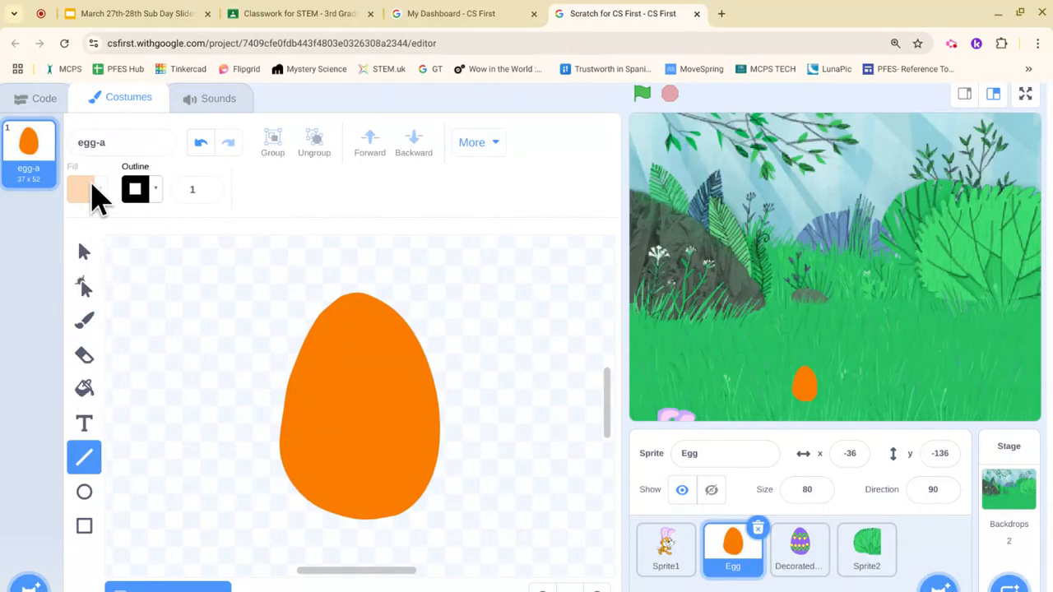
{"action": "left_click", "coordinate": [150, 193]}
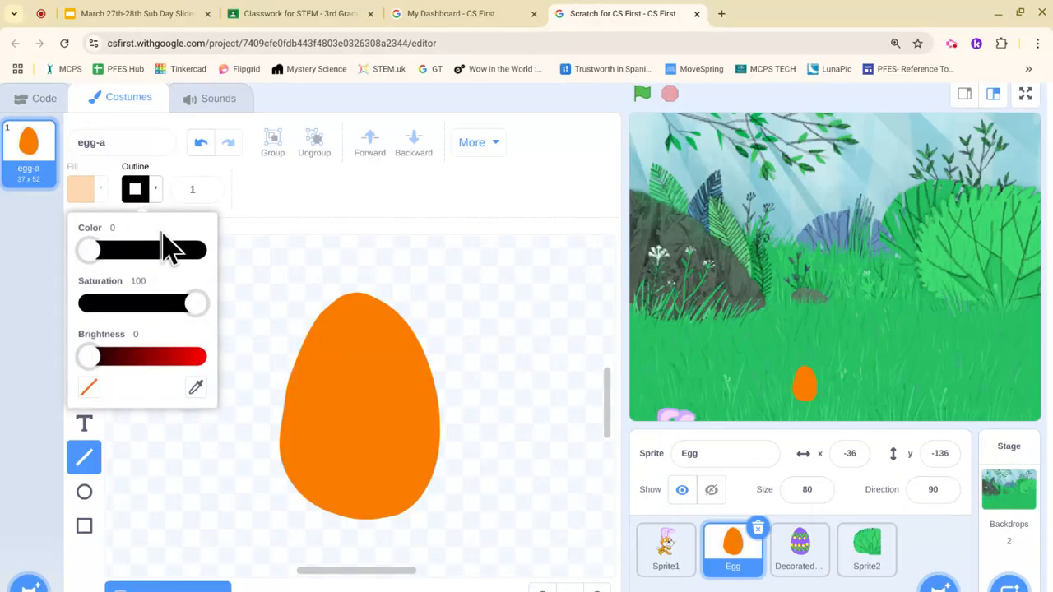
{"action": "left_click_drag", "start_coordinate": [88, 361], "coordinate": [223, 352]}
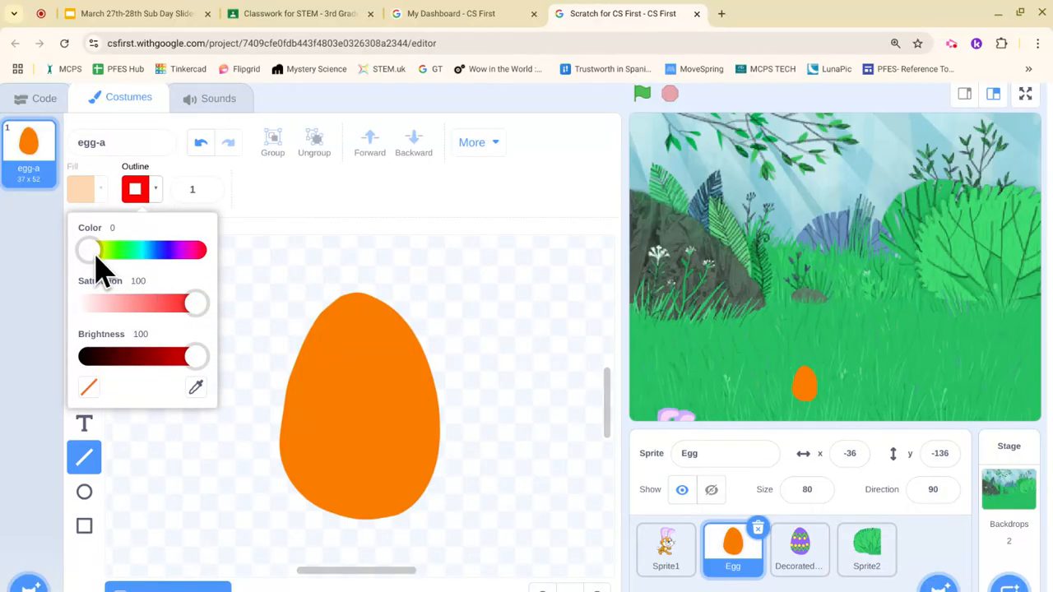
{"action": "left_click_drag", "start_coordinate": [96, 257], "coordinate": [121, 257]}
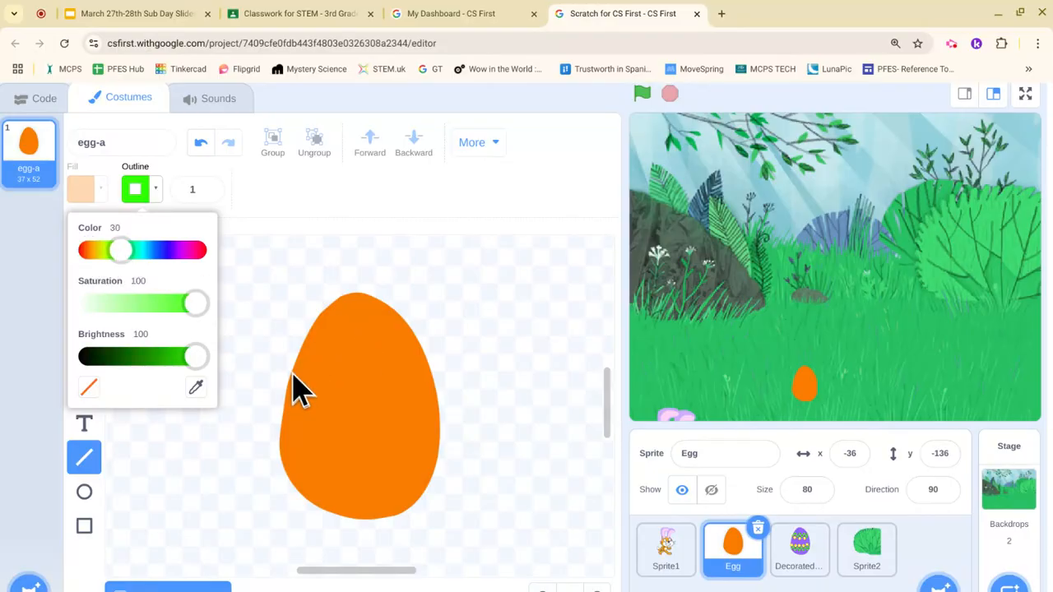
{"action": "left_click_drag", "start_coordinate": [292, 374], "coordinate": [392, 324]}
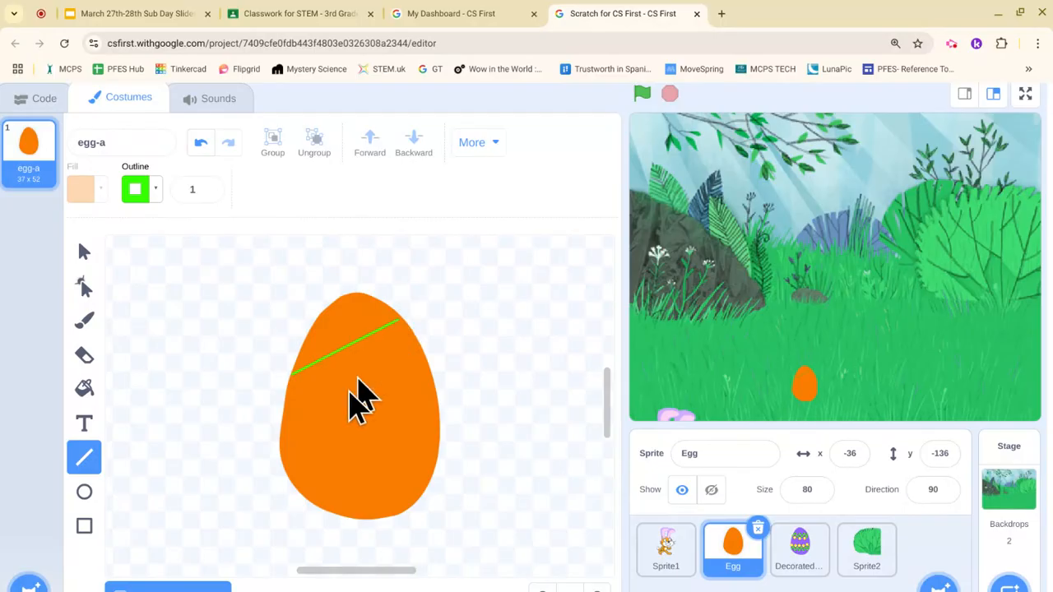
{"action": "left_click_drag", "start_coordinate": [281, 457], "coordinate": [435, 390]}
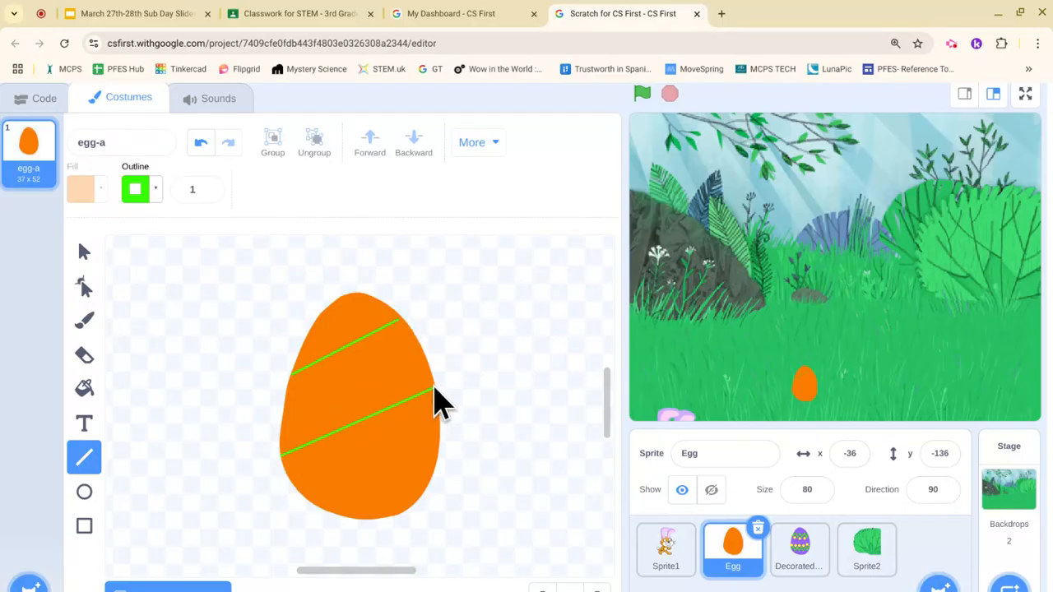
{"action": "scroll", "coordinate": [338, 515], "scroll_direction": "right", "scroll_amount": 1}
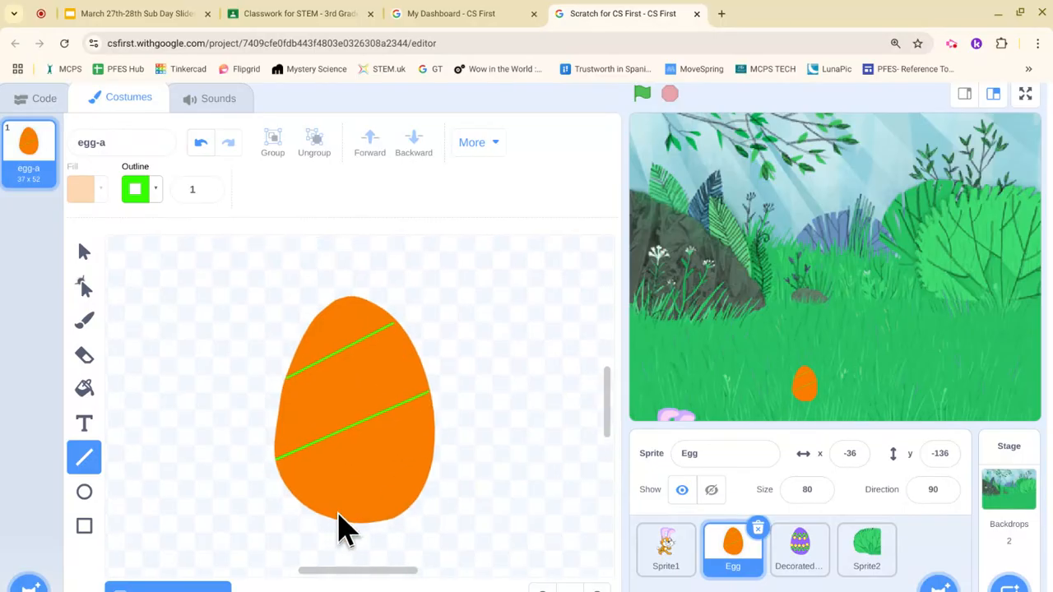
{"action": "left_click_drag", "start_coordinate": [356, 511], "coordinate": [427, 467]}
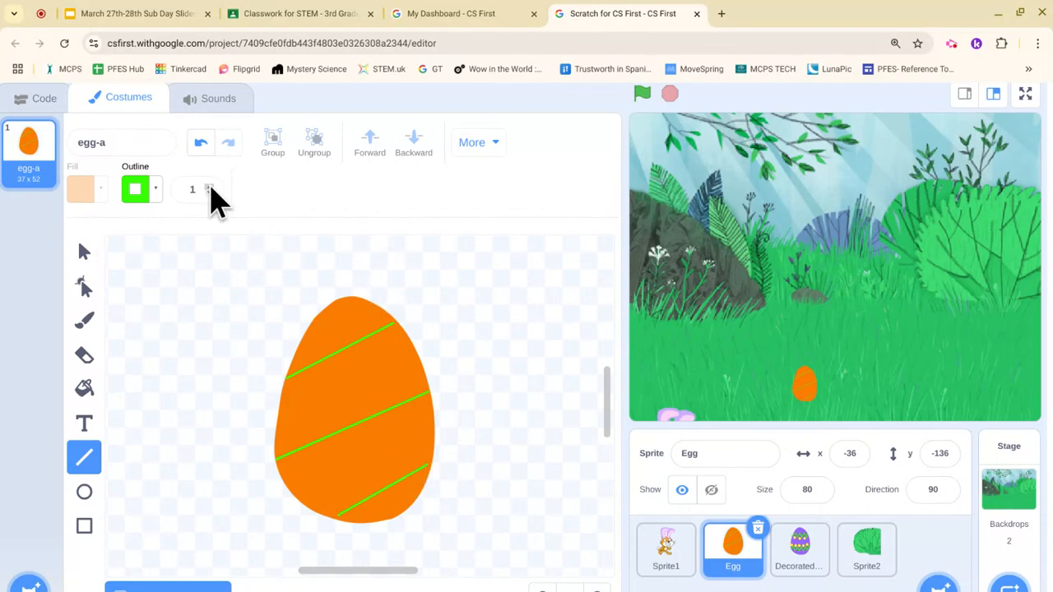
Step: Draw two thick blue stripes on the egg with line thickness 9
{"action": "left_click", "coordinate": [212, 188]}
{"action": "type", "text": "8"}
{"action": "left_click", "coordinate": [211, 186]}
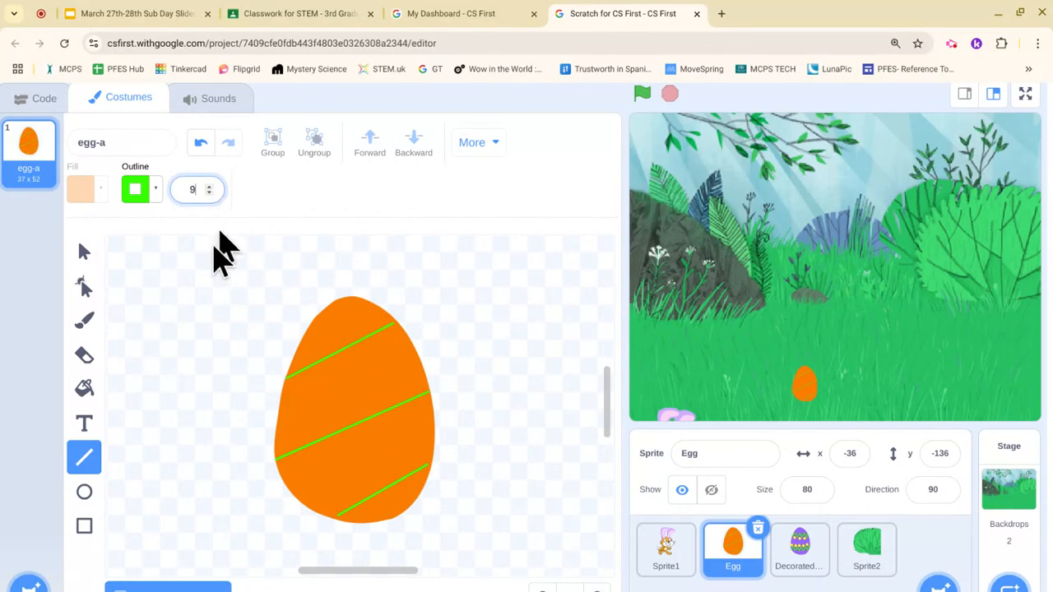
{"action": "left_click", "coordinate": [156, 194]}
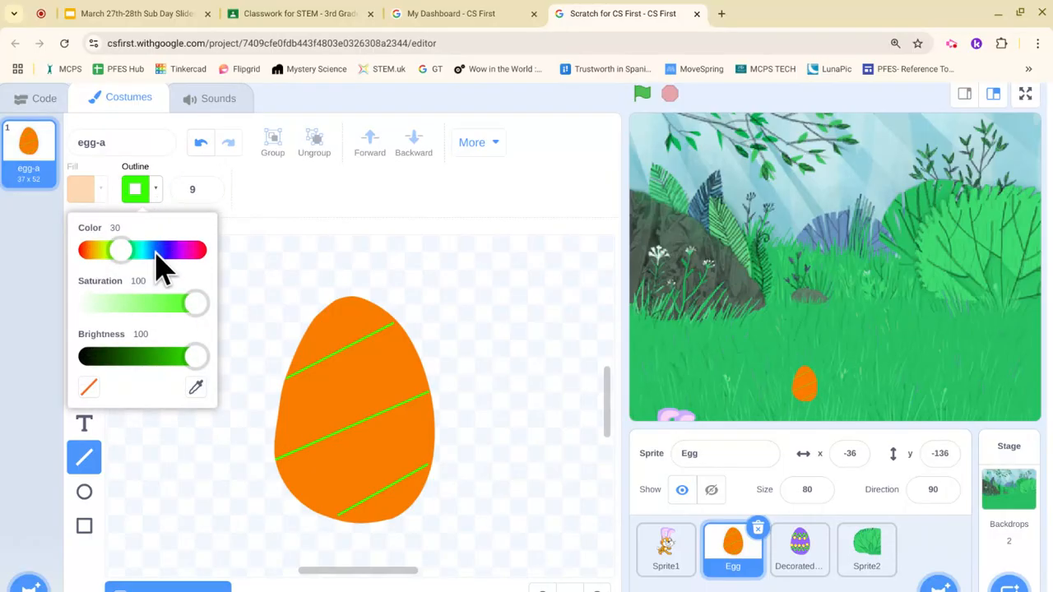
{"action": "left_click", "coordinate": [158, 252]}
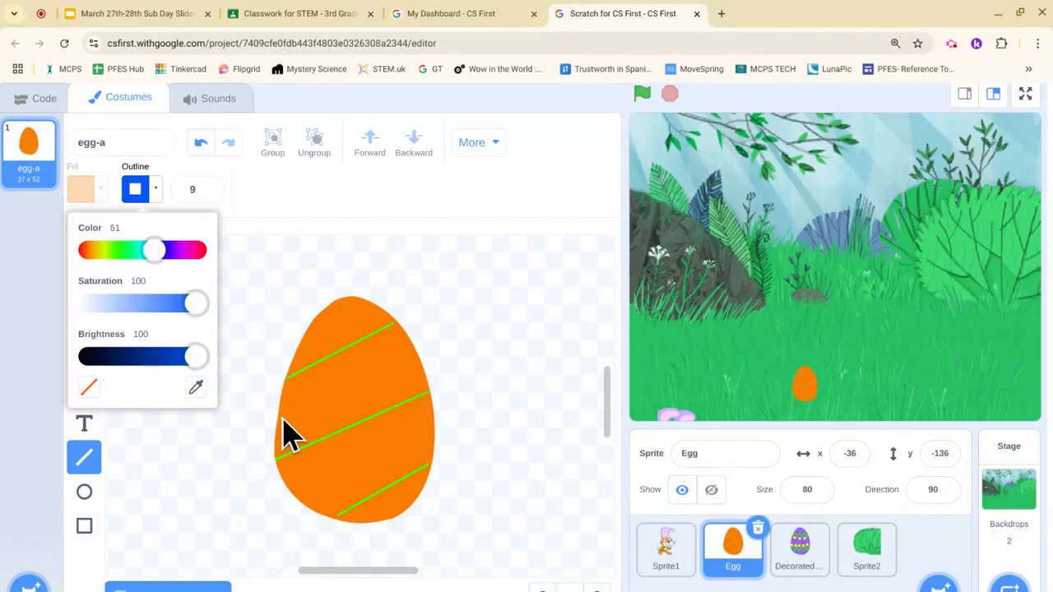
{"action": "left_click_drag", "start_coordinate": [282, 421], "coordinate": [415, 359]}
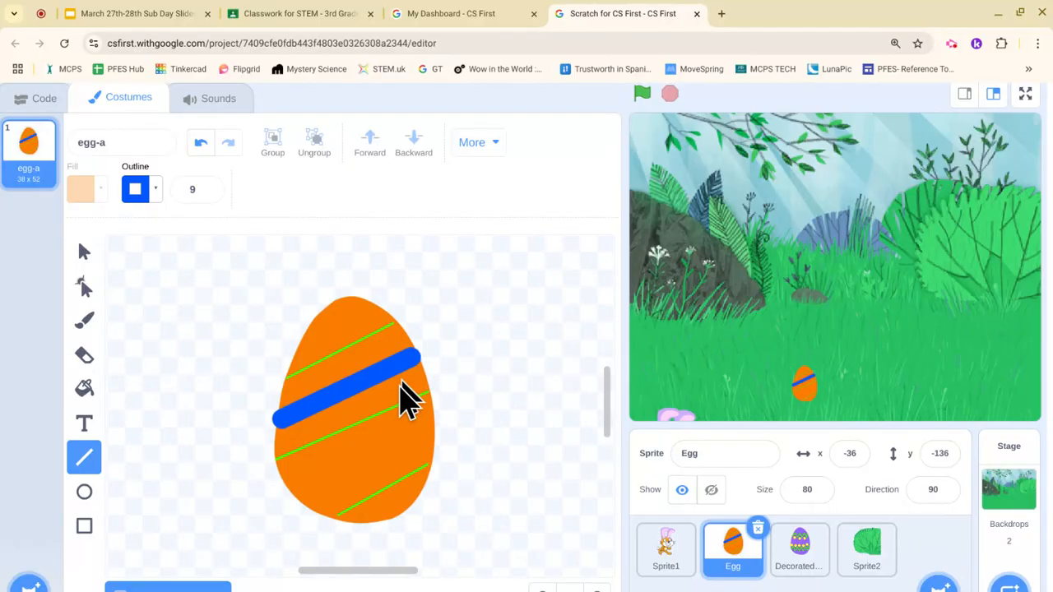
{"action": "left_click_drag", "start_coordinate": [294, 494], "coordinate": [422, 438]}
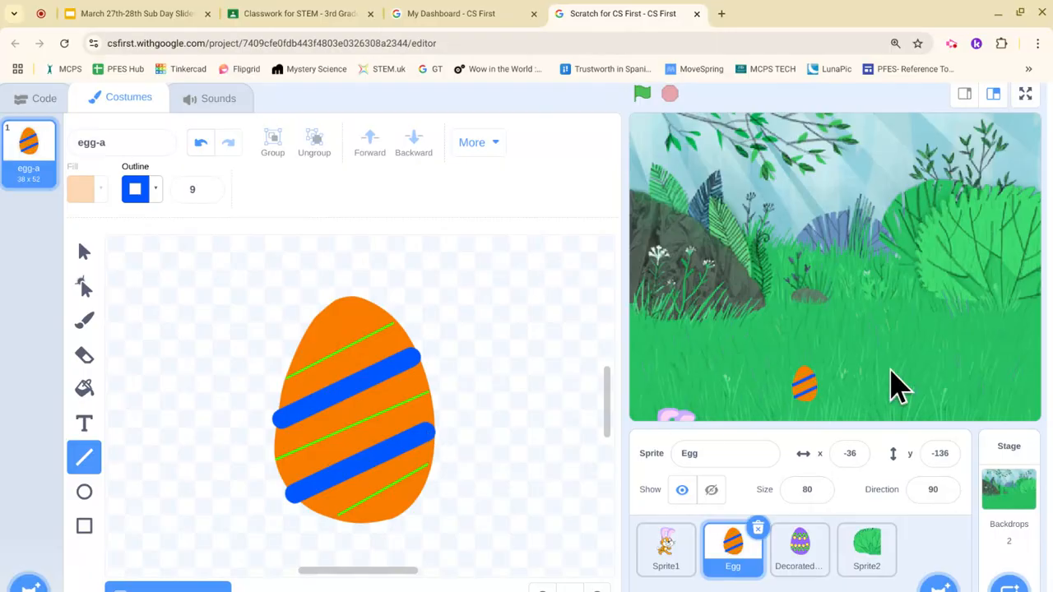
{"action": "scroll", "coordinate": [892, 384], "scroll_direction": "down", "scroll_amount": 1}
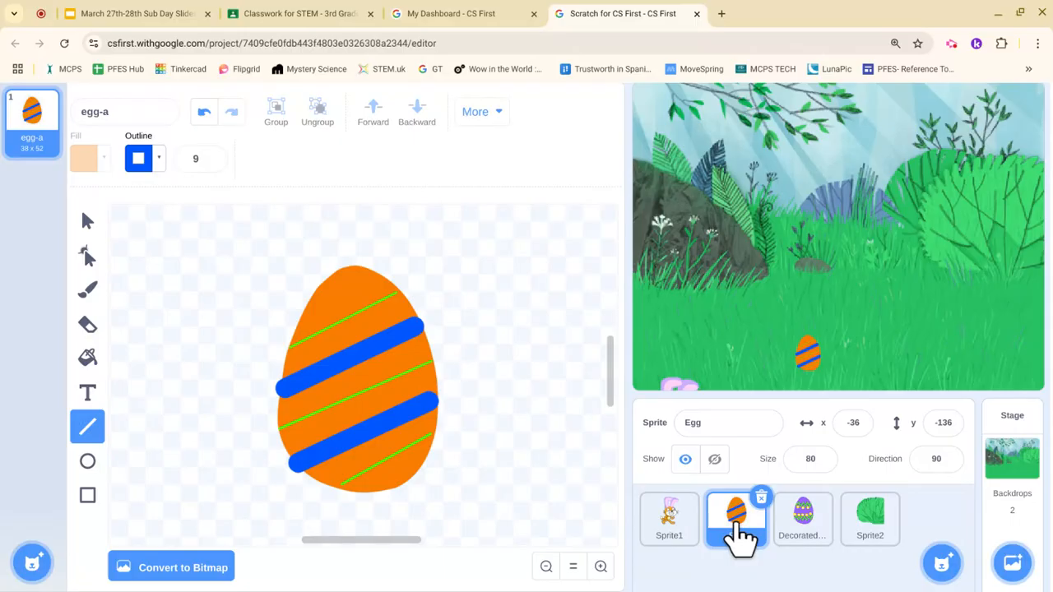
Step: Duplicate the Egg sprite as Egg2 and delete its upper blue stripe
{"action": "right_click", "coordinate": [741, 536]}
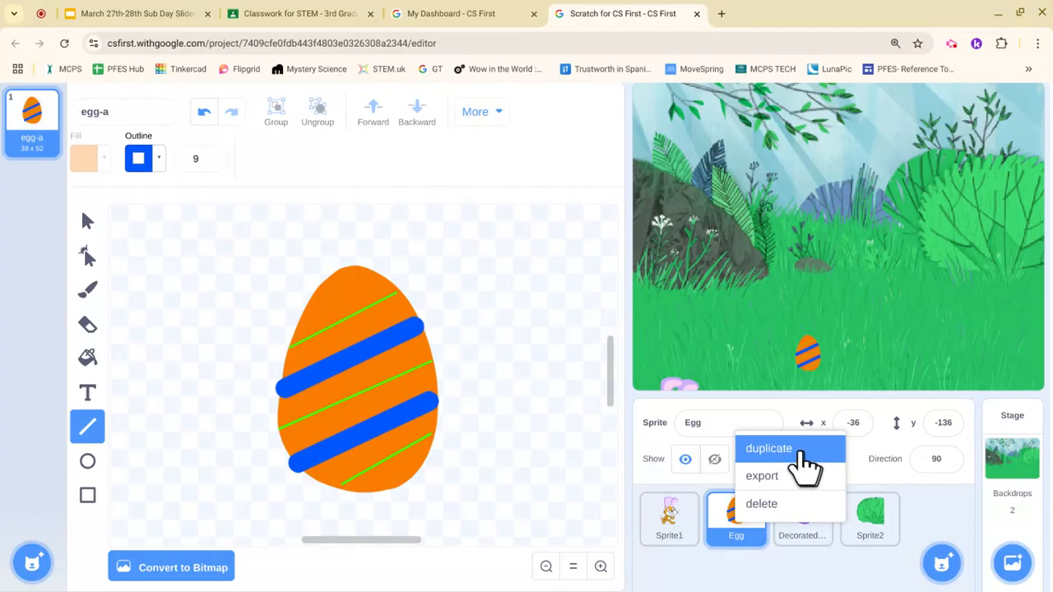
{"action": "left_click", "coordinate": [806, 464]}
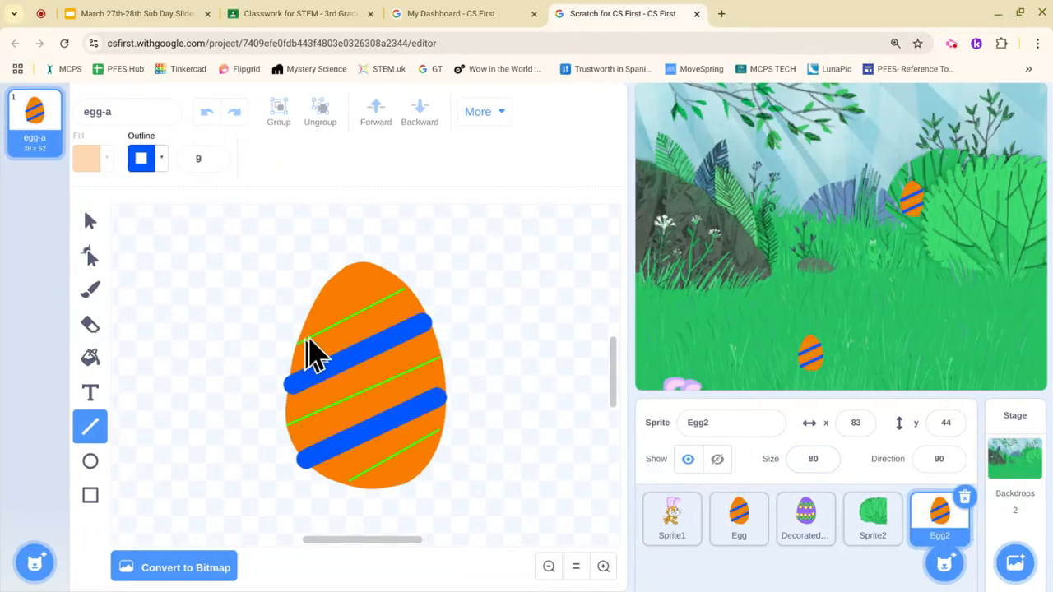
{"action": "left_click", "coordinate": [90, 224]}
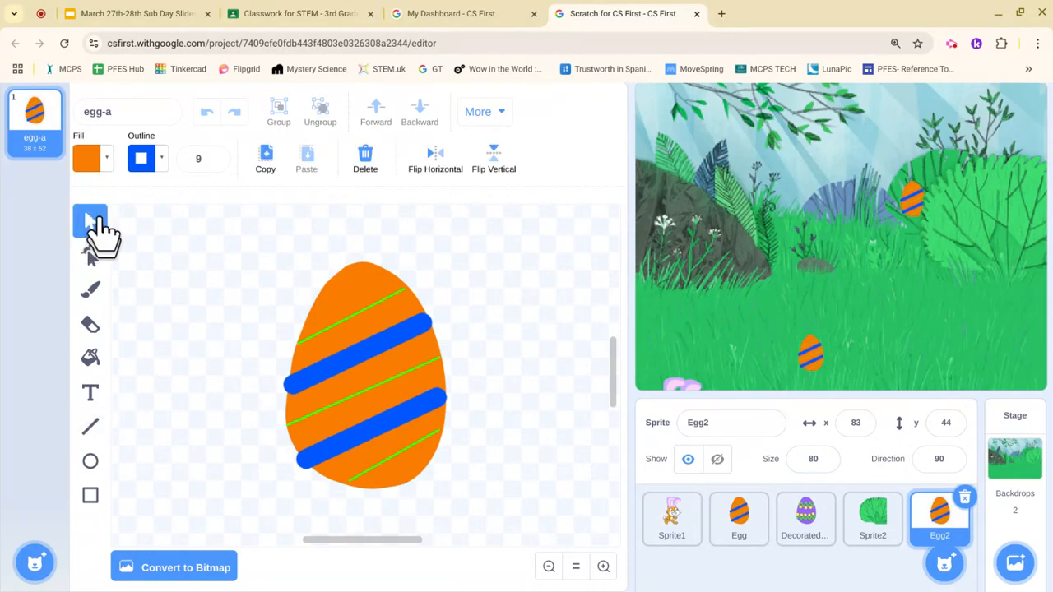
{"action": "left_click", "coordinate": [364, 362]}
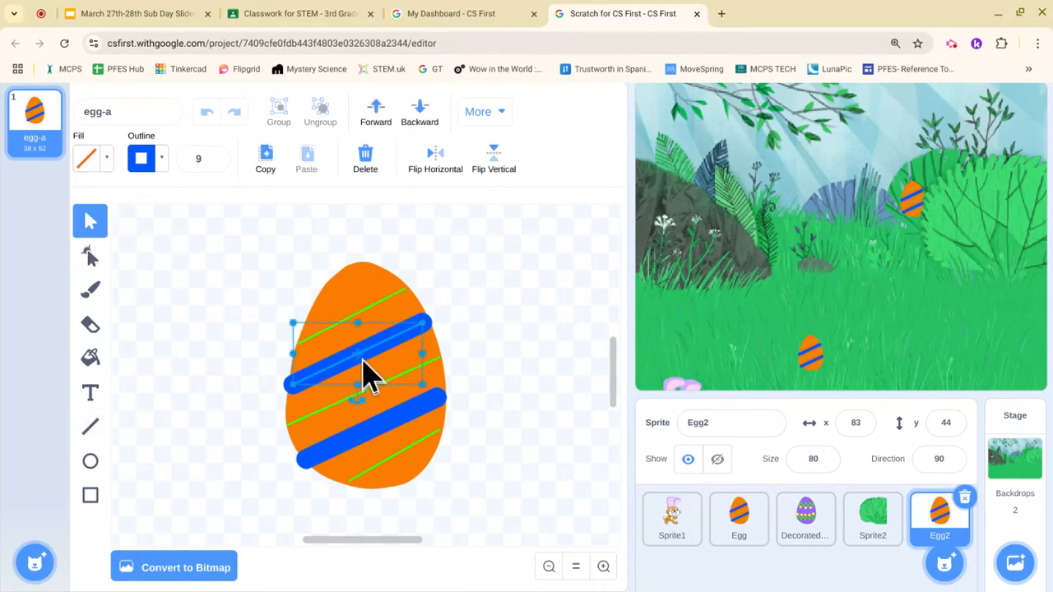
{"action": "key", "text": "Delete"}
Step: Delete Egg2's middle green stripe and its remaining blue stripe
{"action": "left_click", "coordinate": [405, 387]}
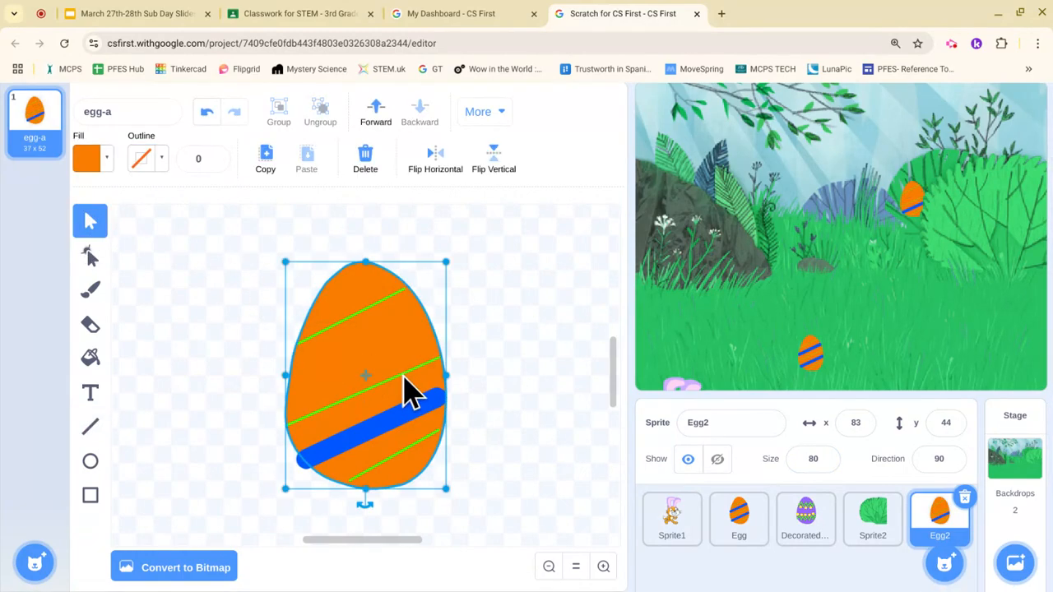
{"action": "left_click", "coordinate": [405, 387]}
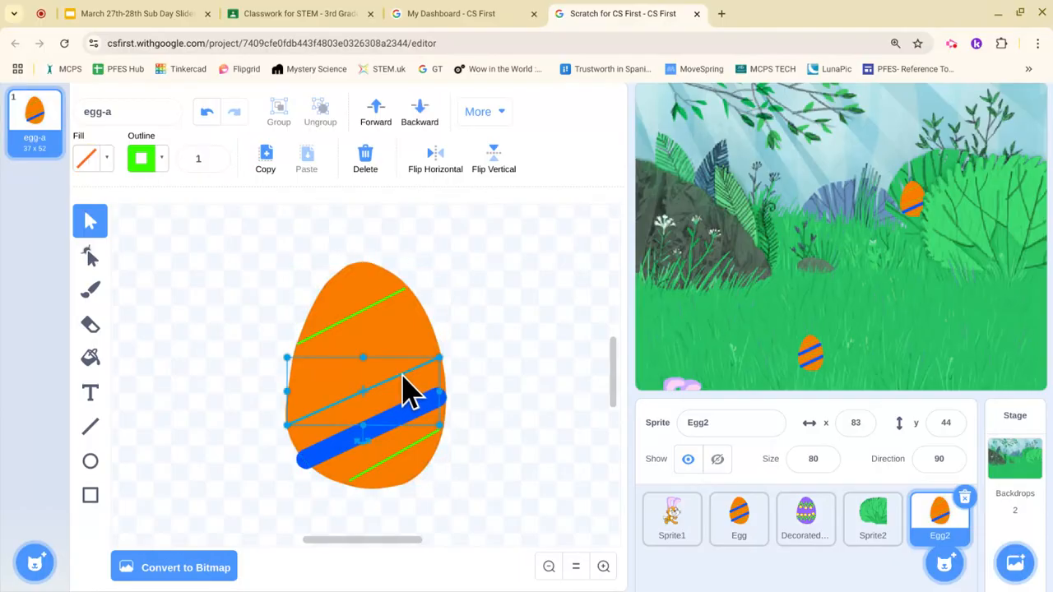
{"action": "key", "text": "Delete"}
{"action": "left_click", "coordinate": [422, 412]}
{"action": "key", "text": "Delete"}
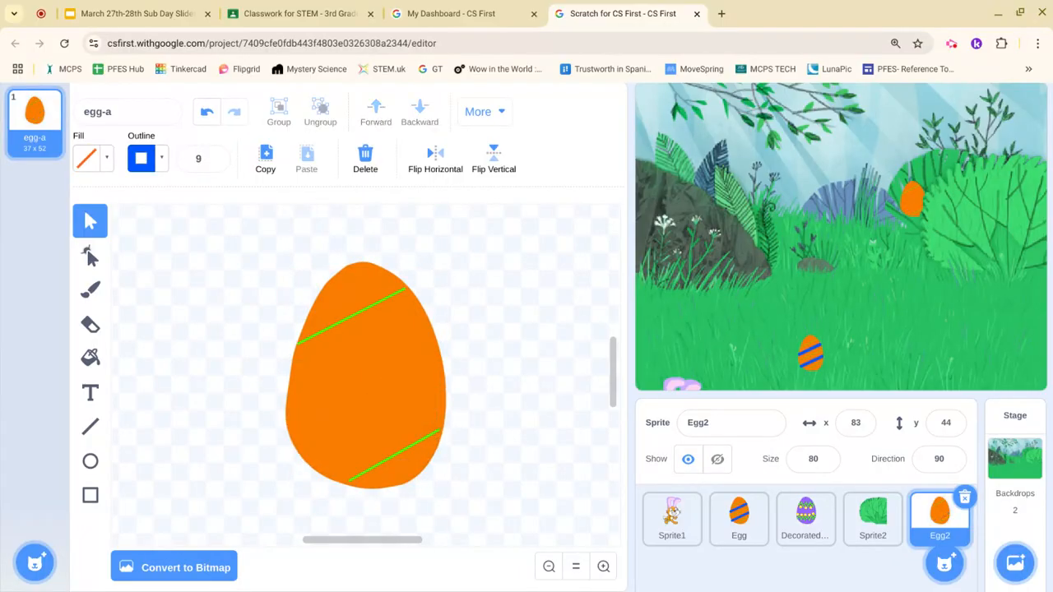
Step: Fill the Egg2 egg with magenta
{"action": "left_click", "coordinate": [91, 358]}
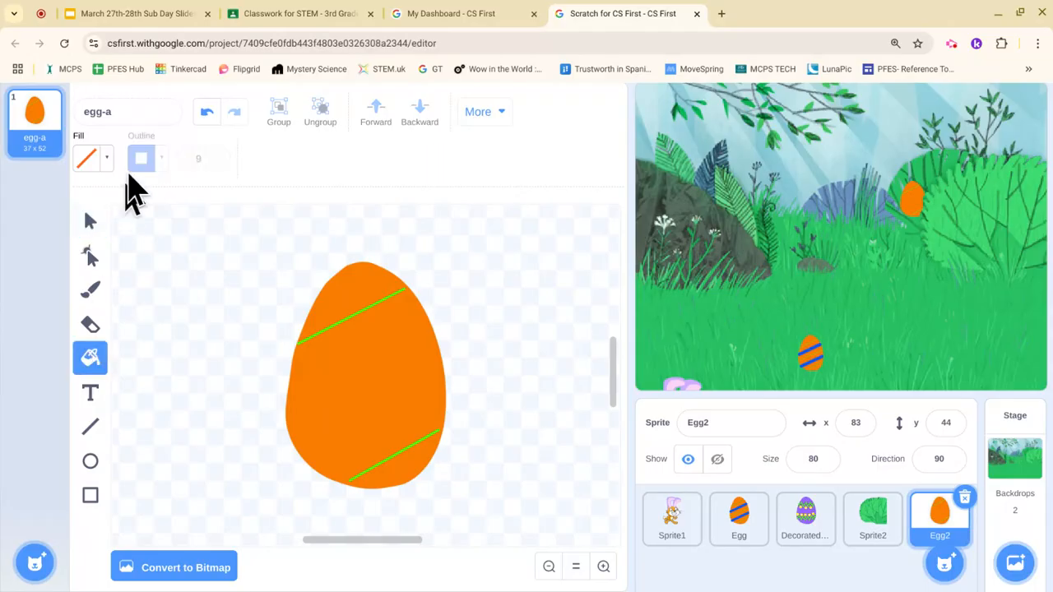
{"action": "left_click", "coordinate": [104, 158]}
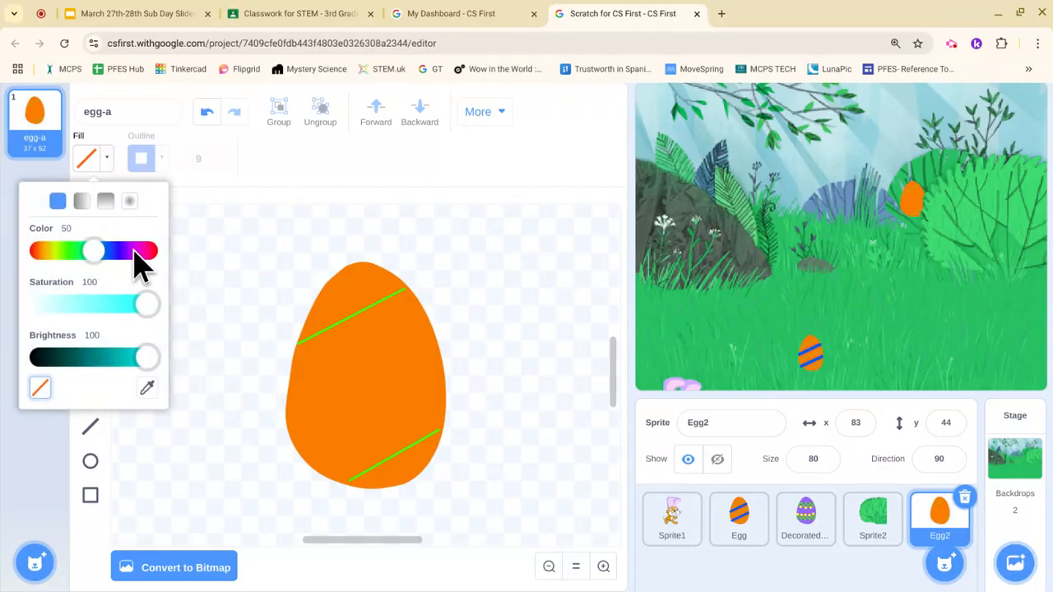
{"action": "left_click", "coordinate": [134, 251]}
{"action": "left_click", "coordinate": [306, 396]}
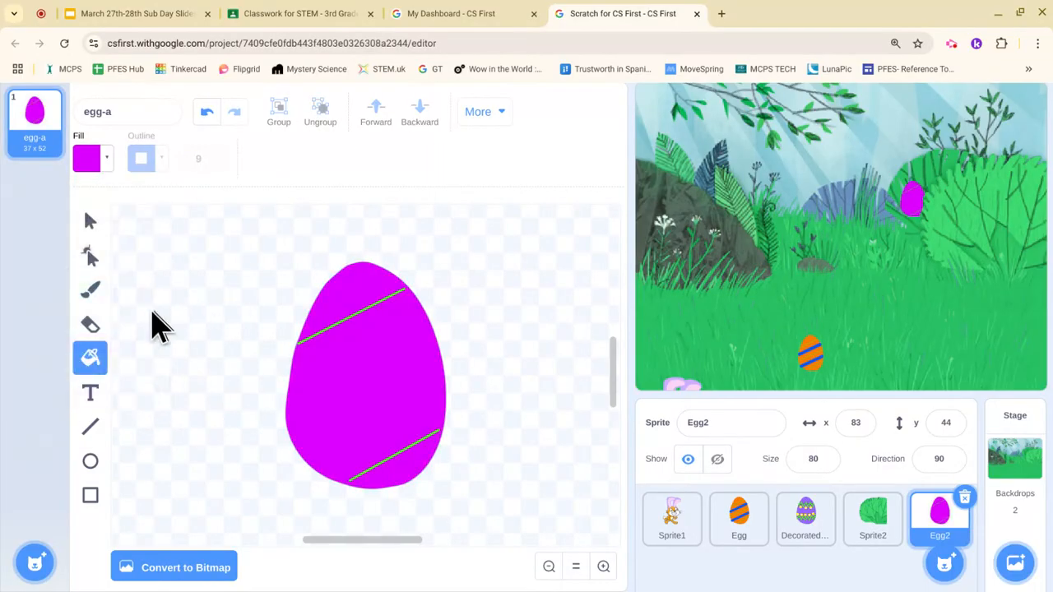
Step: Brush two wavy cyan bands across the upper and lower egg
{"action": "left_click", "coordinate": [89, 291]}
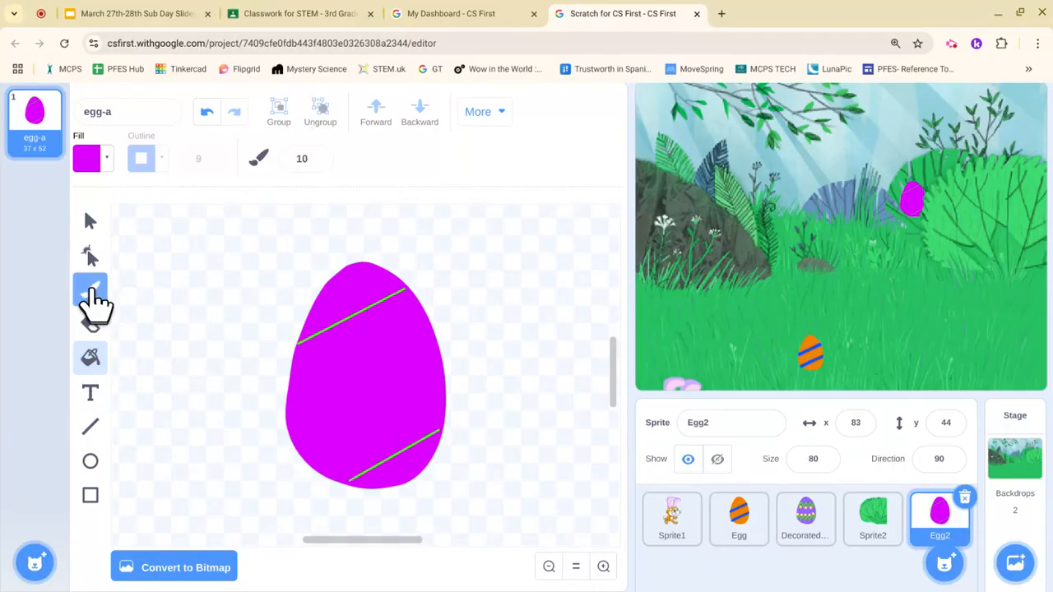
{"action": "left_click", "coordinate": [105, 158]}
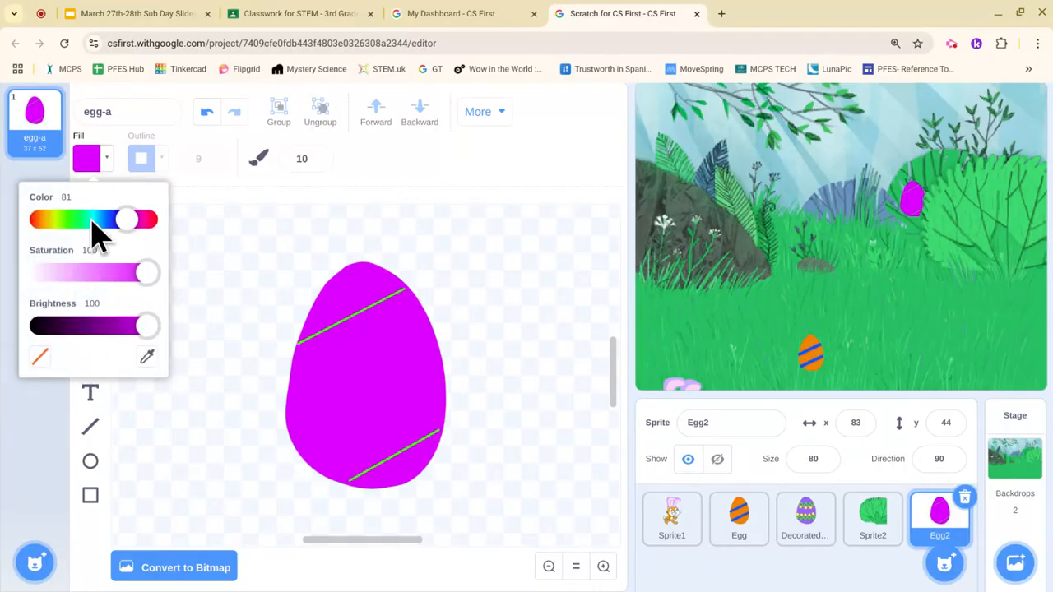
{"action": "left_click", "coordinate": [92, 220]}
{"action": "left_click", "coordinate": [306, 350]}
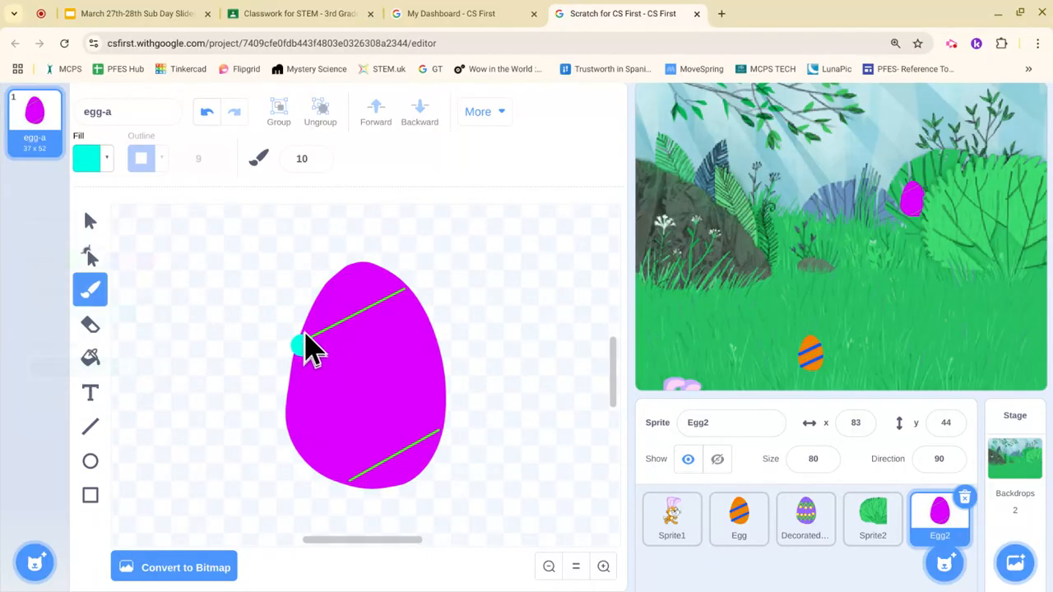
{"action": "mouse_move", "coordinate": [301, 347]}
{"action": "left_mouse_down"}
{"action": "mouse_move", "coordinate": [346, 359]}
{"action": "mouse_move", "coordinate": [432, 335]}
{"action": "left_mouse_up"}
{"action": "mouse_move", "coordinate": [309, 448]}
{"action": "left_mouse_down"}
{"action": "mouse_move", "coordinate": [303, 426]}
{"action": "mouse_move", "coordinate": [341, 439]}
{"action": "mouse_move", "coordinate": [384, 413]}
{"action": "mouse_move", "coordinate": [434, 438]}
{"action": "mouse_move", "coordinate": [447, 430]}
{"action": "left_mouse_up"}
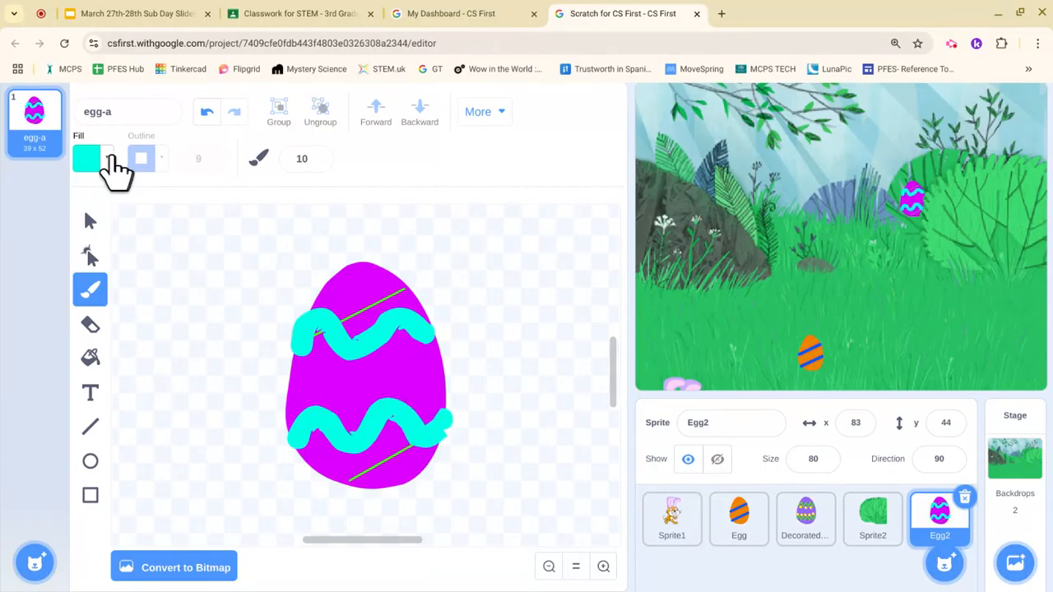
Step: Add four yellow-green dots, two near the top and two near the bottom
{"action": "left_click", "coordinate": [111, 158]}
{"action": "left_click", "coordinate": [58, 219]}
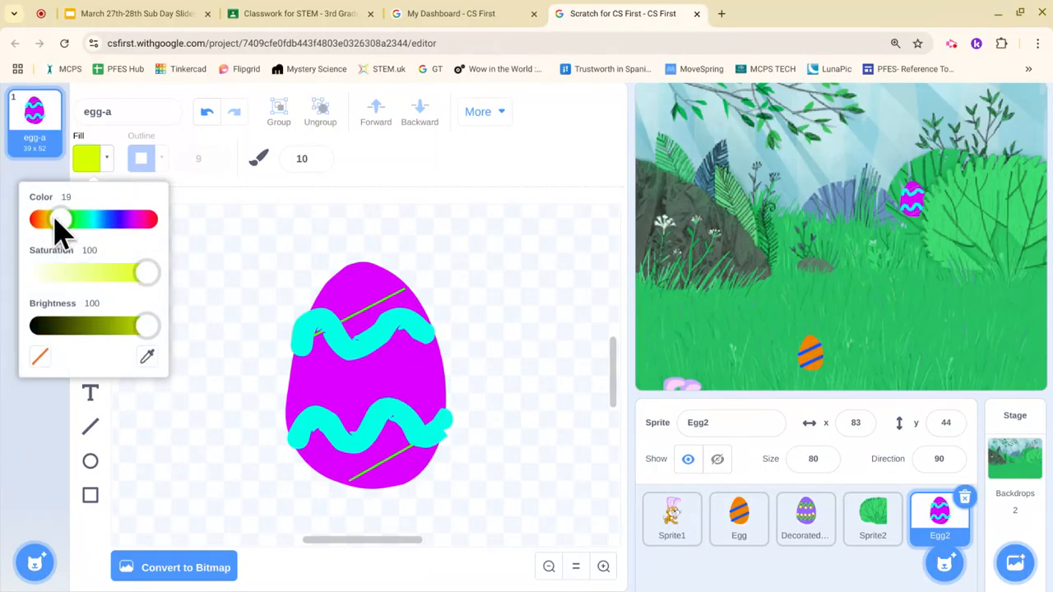
{"action": "left_click", "coordinate": [365, 308]}
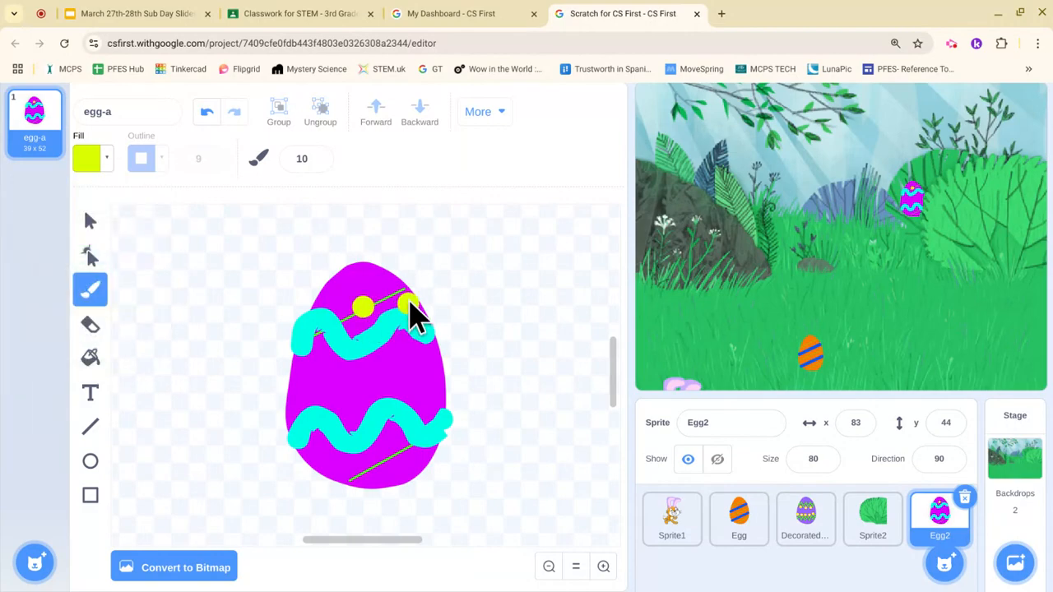
{"action": "left_click", "coordinate": [404, 295]}
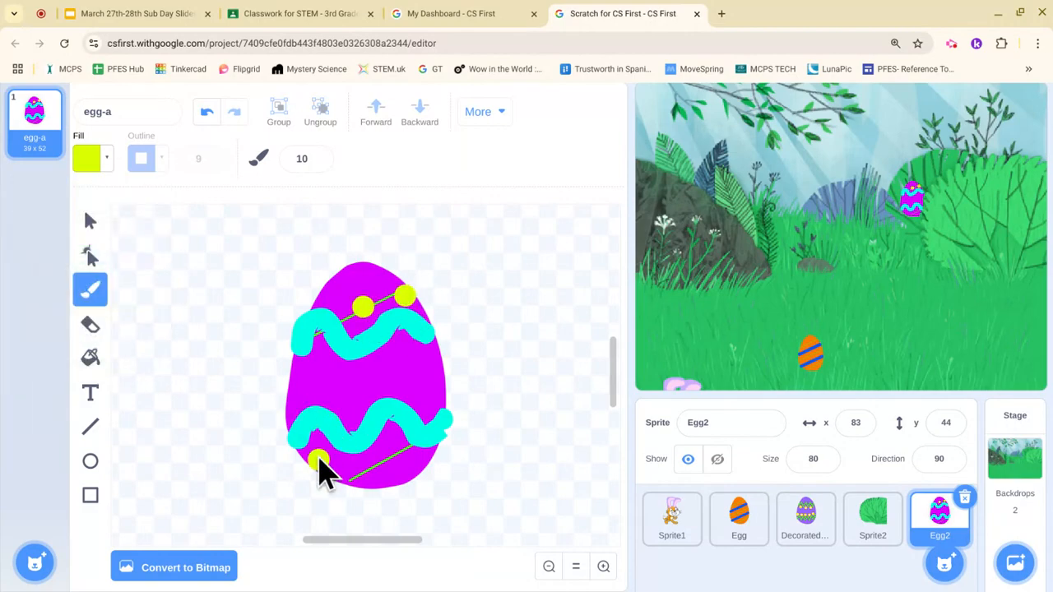
{"action": "left_click", "coordinate": [319, 457]}
{"action": "left_click", "coordinate": [388, 459]}
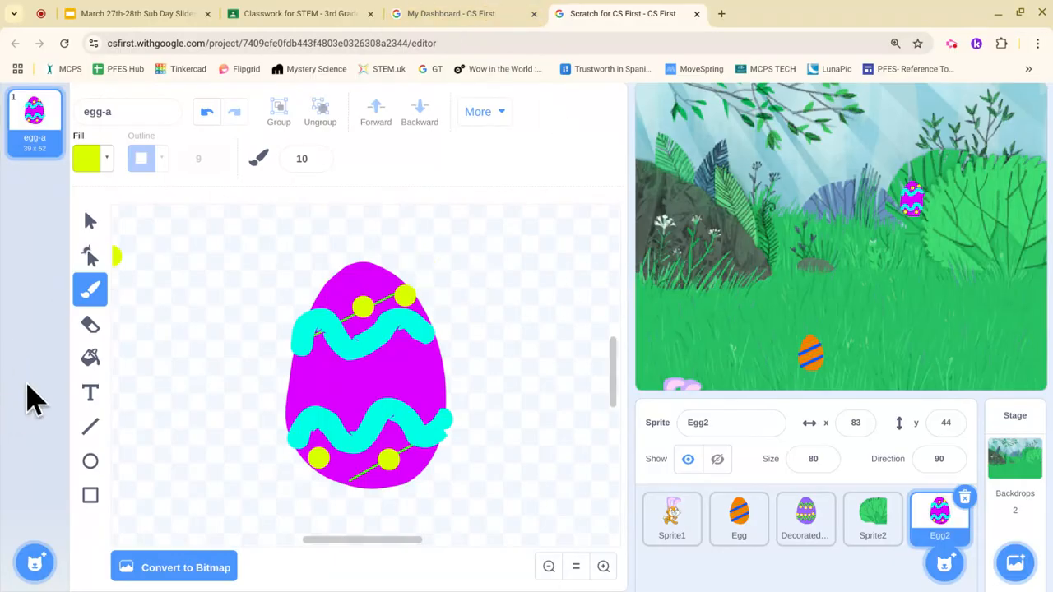
{"action": "scroll", "coordinate": [33, 400], "scroll_direction": "up", "scroll_amount": 1}
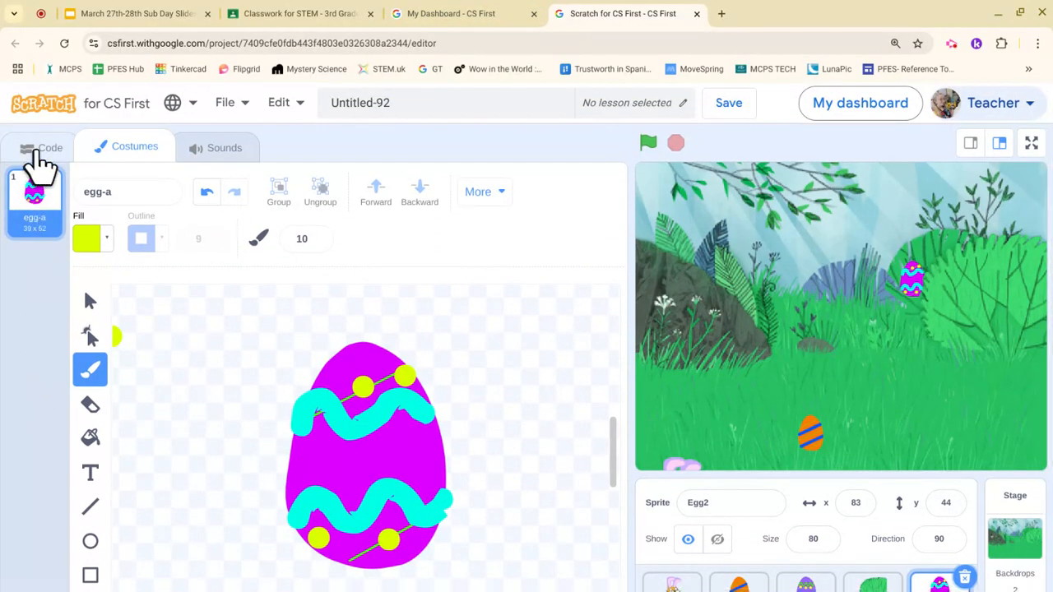
Step: Run the project and move the orange Egg to x -66, y -22 and Egg2 to x 215, y -126
{"action": "left_click", "coordinate": [37, 158]}
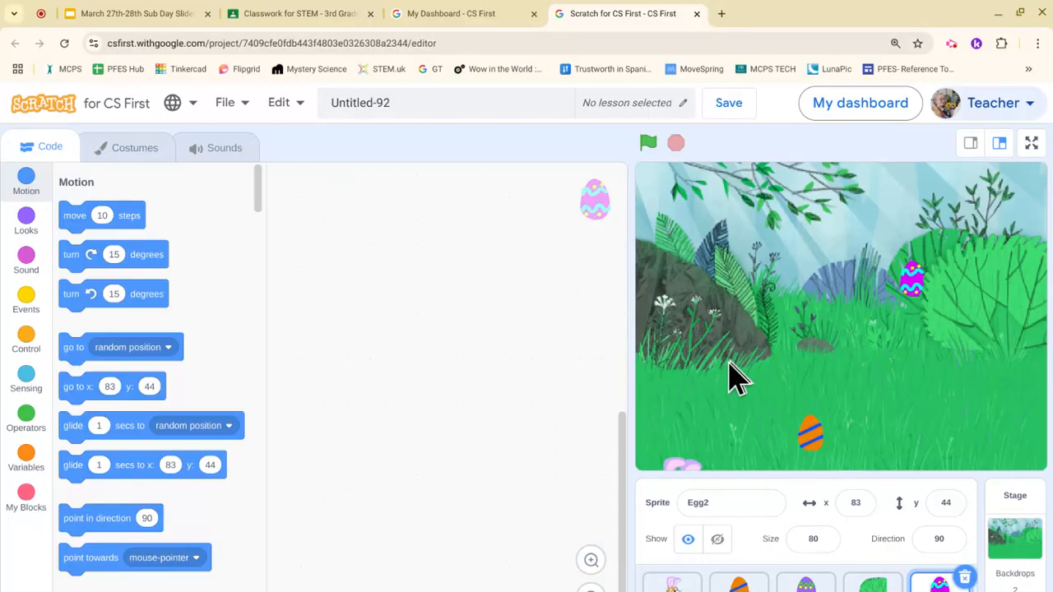
{"action": "left_click", "coordinate": [650, 145]}
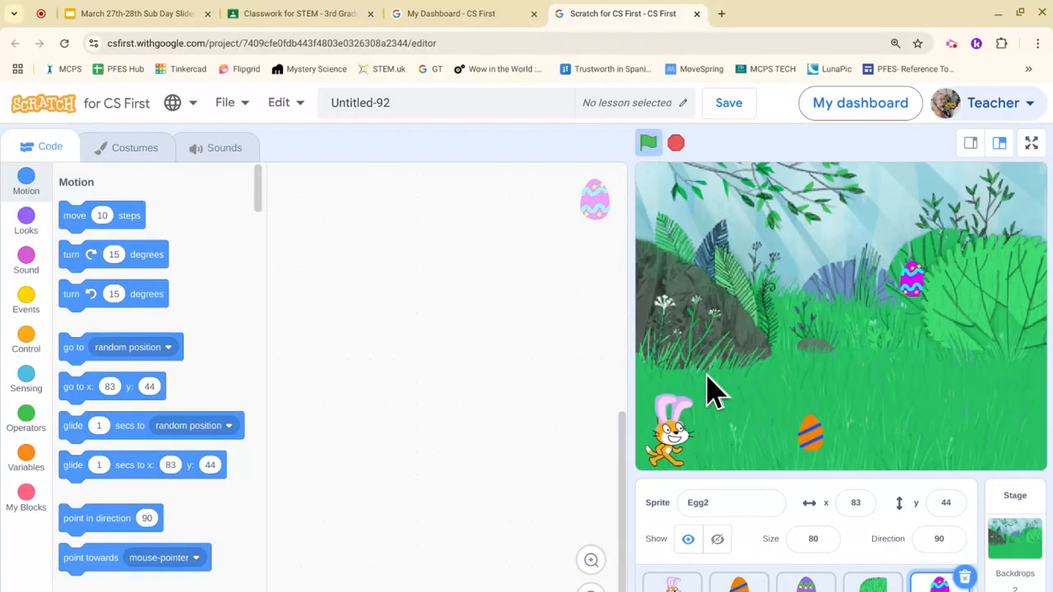
{"action": "left_click_drag", "start_coordinate": [816, 445], "coordinate": [789, 348]}
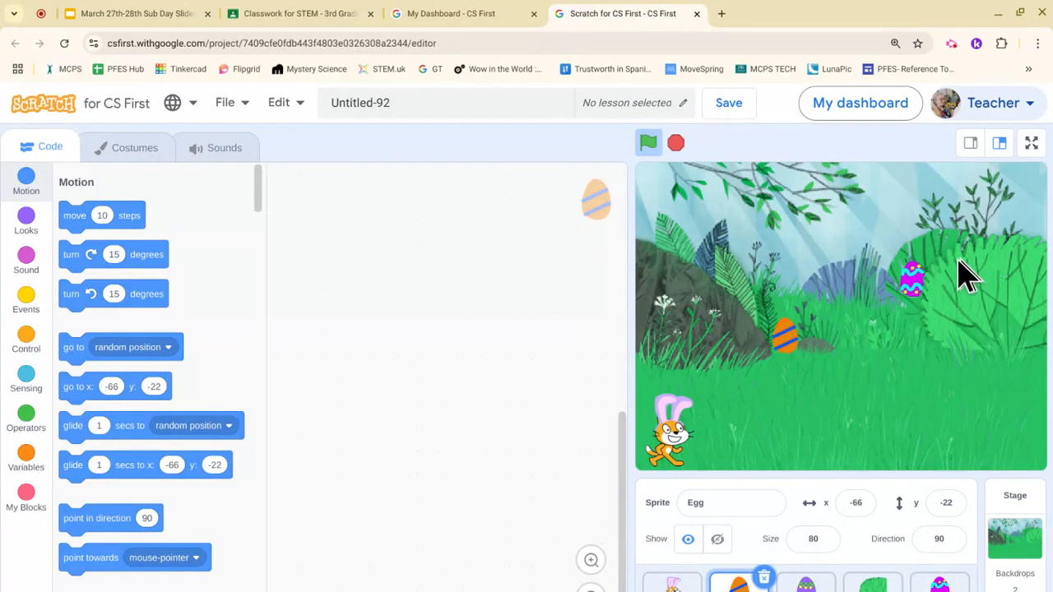
{"action": "left_click_drag", "start_coordinate": [917, 288], "coordinate": [1030, 435]}
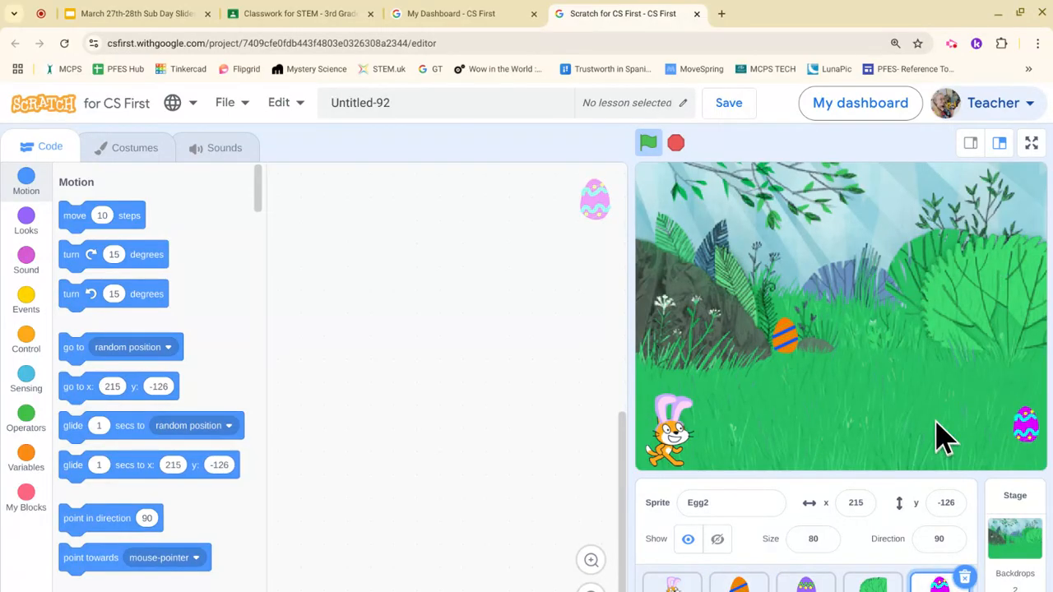
{"action": "scroll", "coordinate": [786, 428], "scroll_direction": "down", "scroll_amount": 1}
{"action": "scroll", "coordinate": [782, 430], "scroll_direction": "up", "scroll_amount": 1}
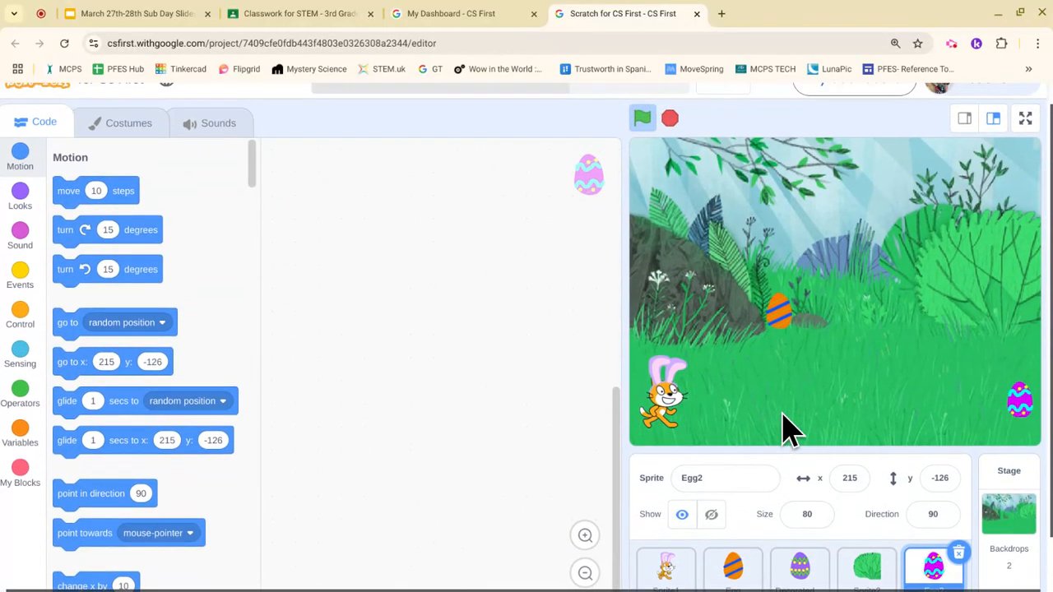
{"action": "scroll", "coordinate": [810, 510], "scroll_direction": "down", "scroll_amount": 2}
{"action": "mouse_move", "coordinate": [938, 569]}
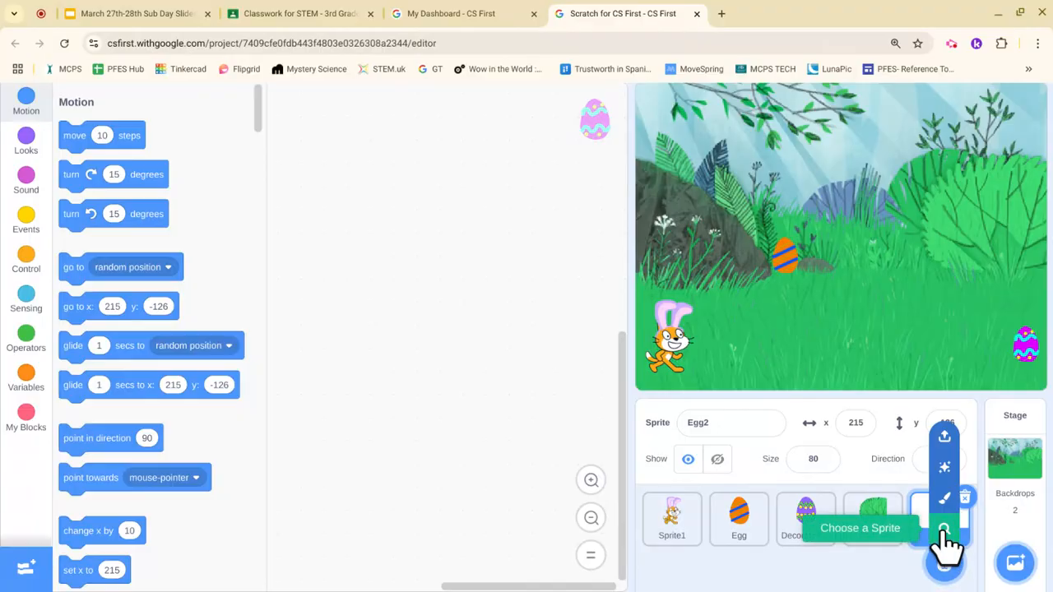
Step: Add the Hedgehog sprite, place it at x -53, y -21, and set its size to 75
{"action": "left_click", "coordinate": [944, 562]}
{"action": "scroll", "coordinate": [695, 446], "scroll_direction": "down", "scroll_amount": 15}
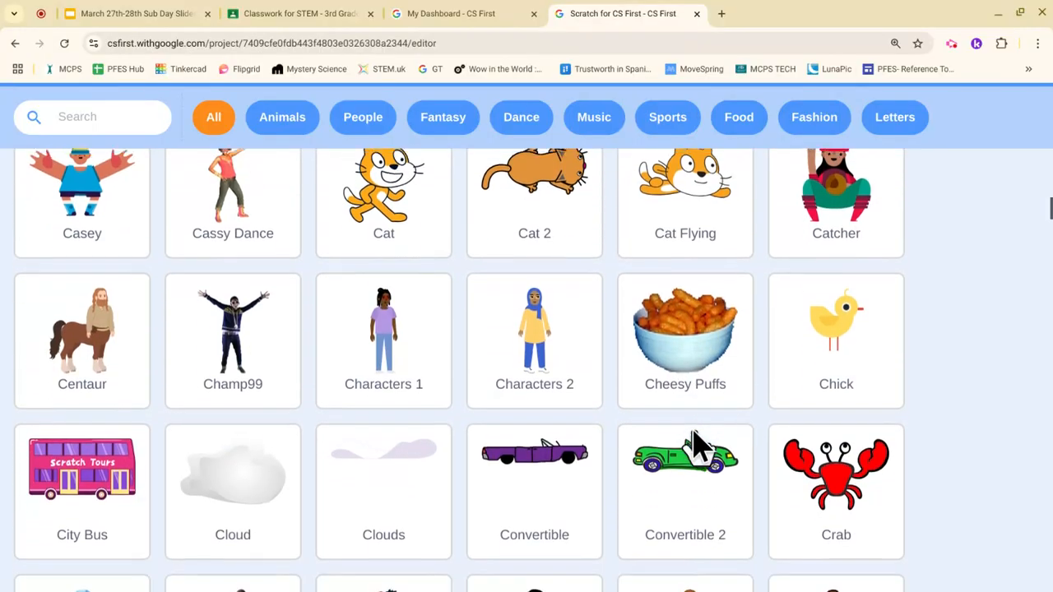
{"action": "scroll", "coordinate": [699, 448], "scroll_direction": "down", "scroll_amount": 15}
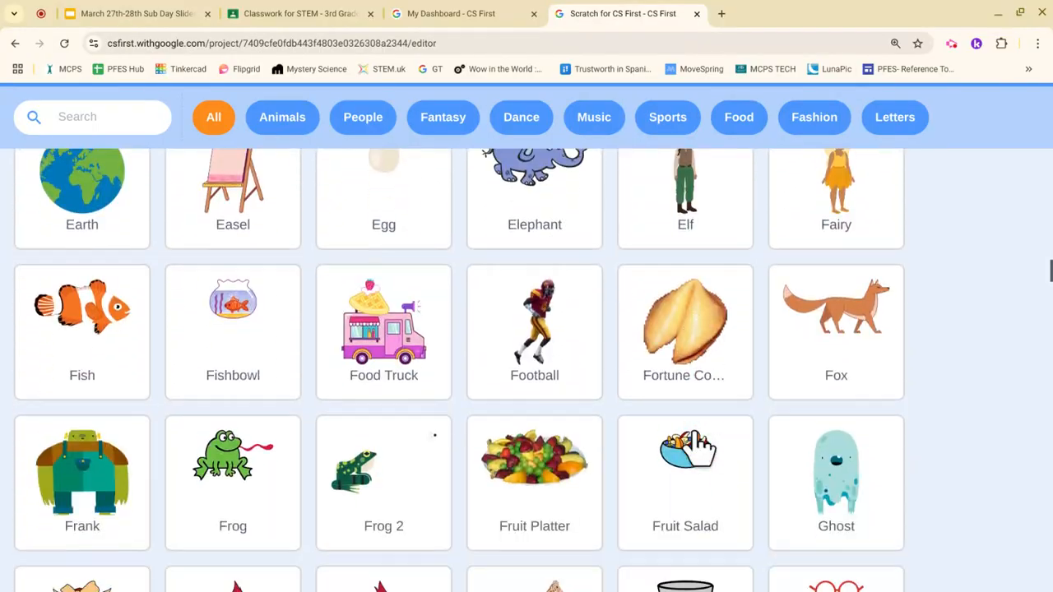
{"action": "scroll", "coordinate": [699, 448], "scroll_direction": "down", "scroll_amount": 9}
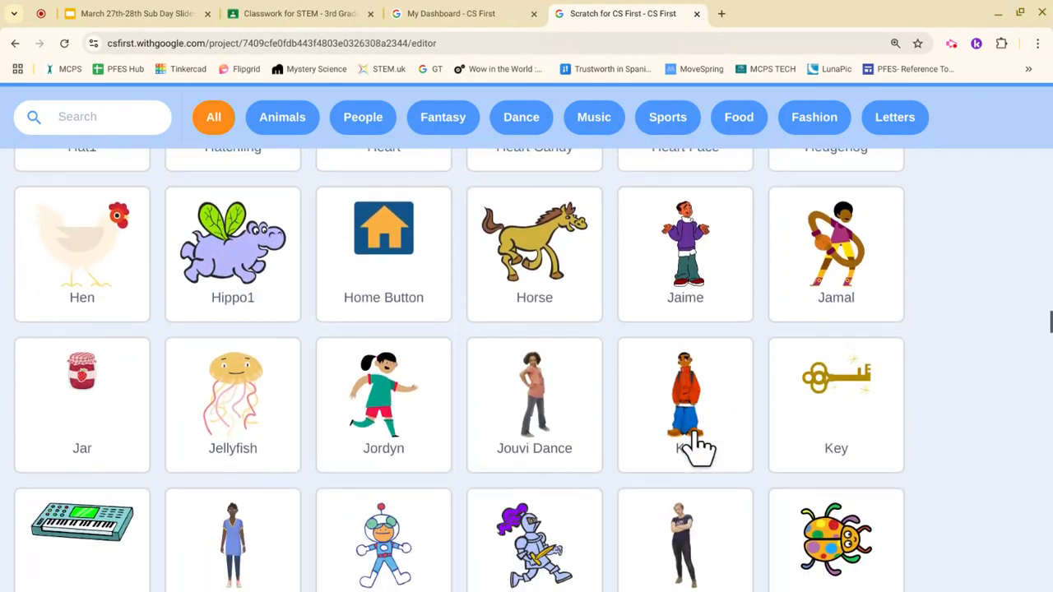
{"action": "scroll", "coordinate": [696, 441], "scroll_direction": "up", "scroll_amount": 5}
{"action": "left_click", "coordinate": [786, 333]}
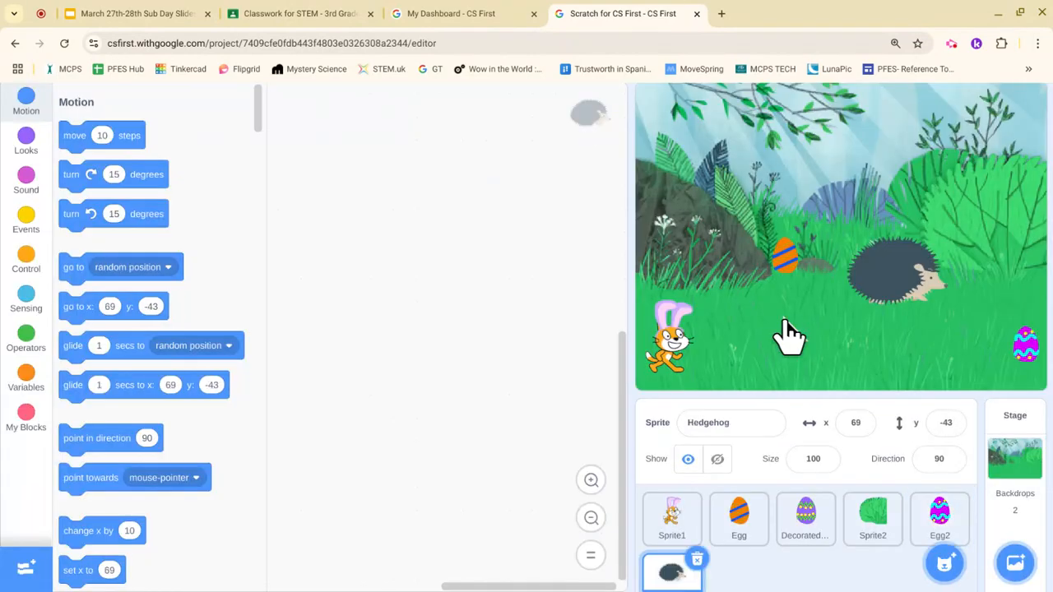
{"action": "left_click_drag", "start_coordinate": [896, 304], "coordinate": [791, 284]}
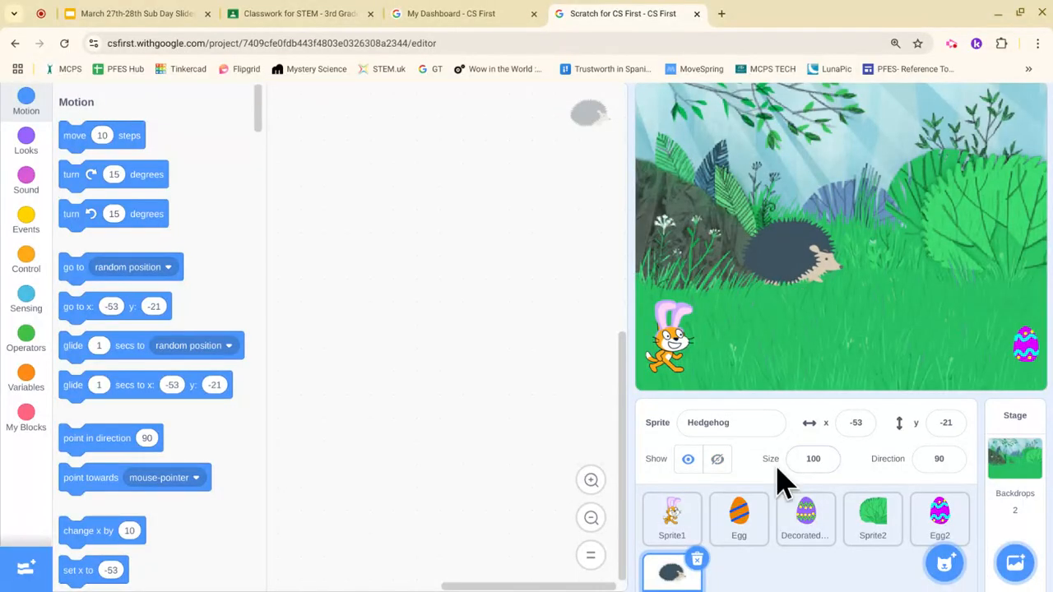
{"action": "left_click", "coordinate": [821, 459]}
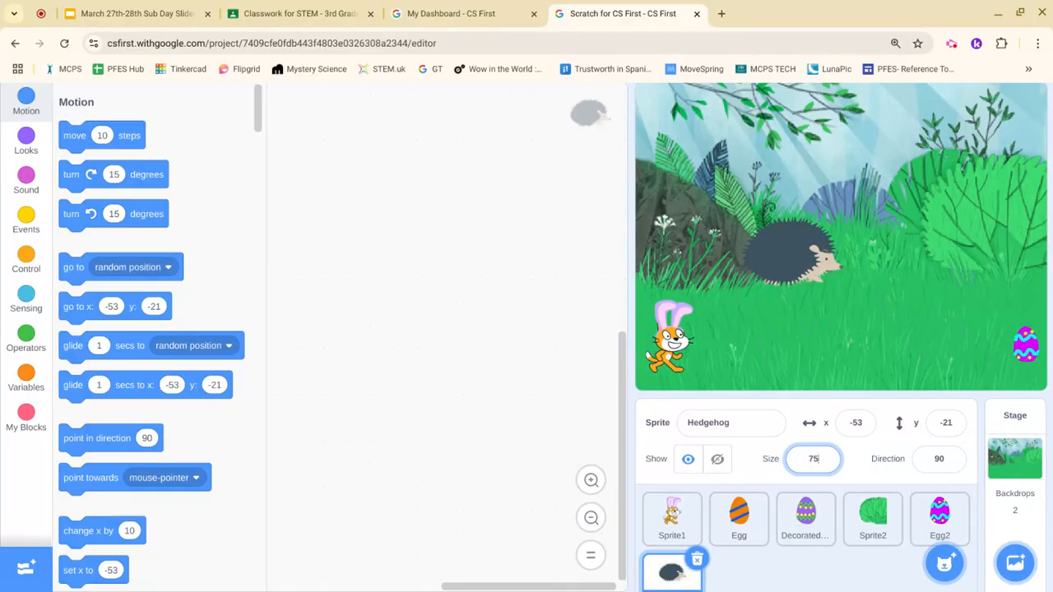
{"action": "key", "text": "Return"}
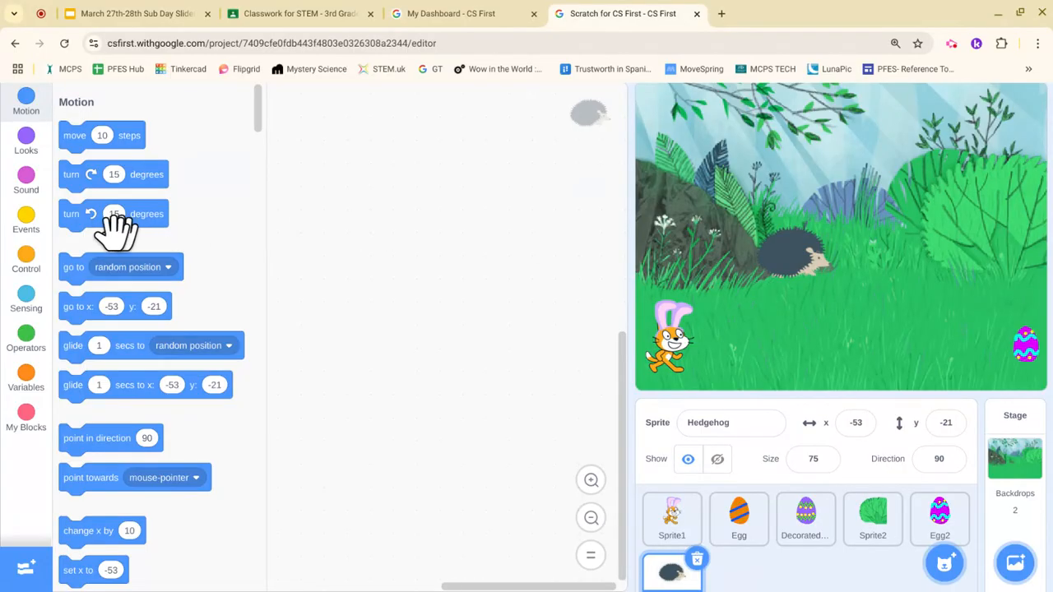
Step: Give the hedgehog two scripts: 'when flag clicked' → show, and 'when this sprite clicked' → hide
{"action": "left_click", "coordinate": [30, 232]}
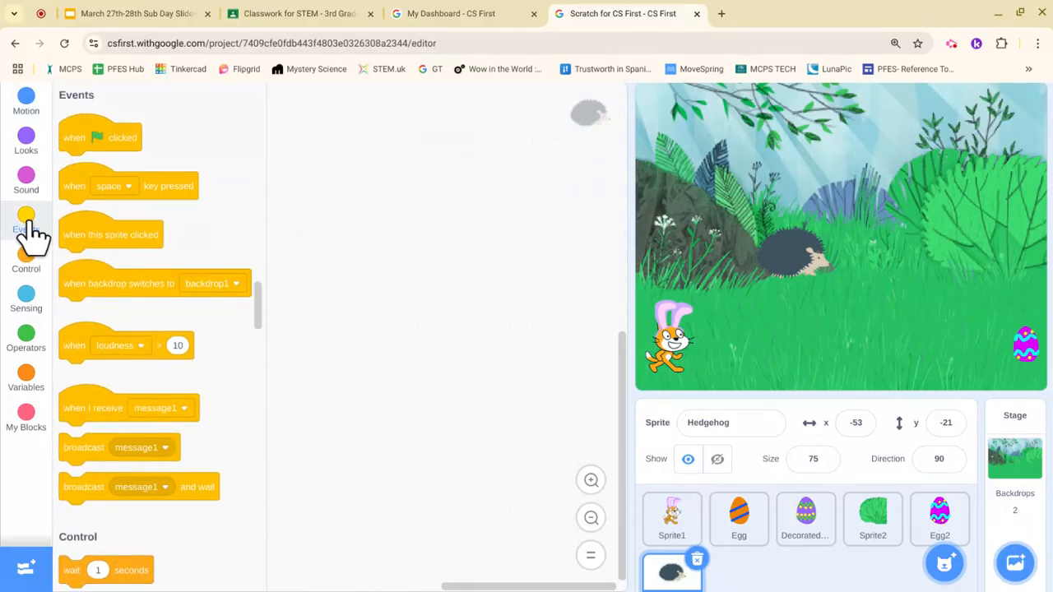
{"action": "left_click_drag", "start_coordinate": [119, 148], "coordinate": [388, 246]}
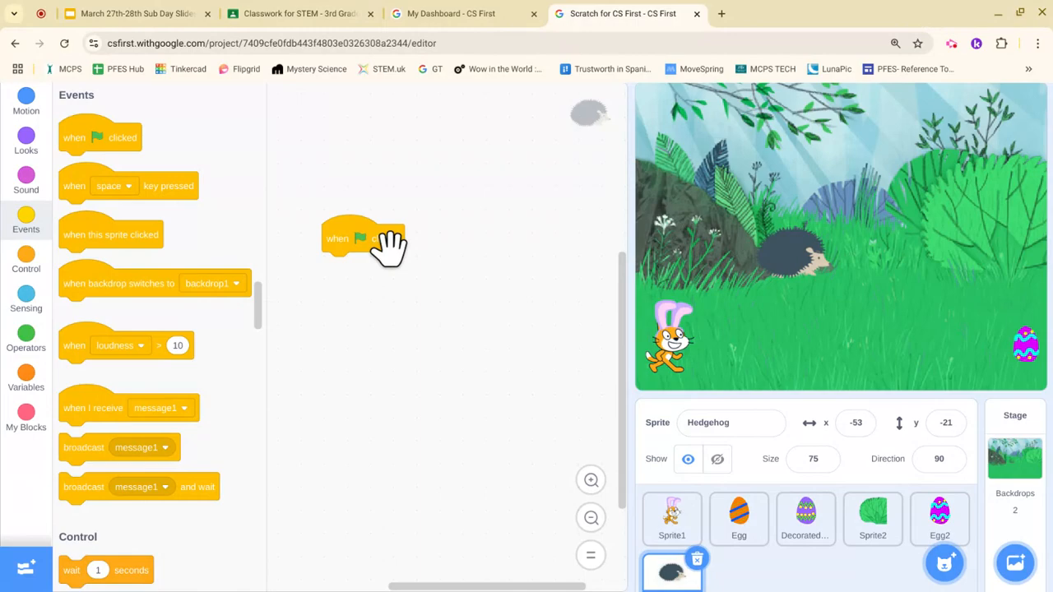
{"action": "left_click_drag", "start_coordinate": [135, 237], "coordinate": [559, 252]}
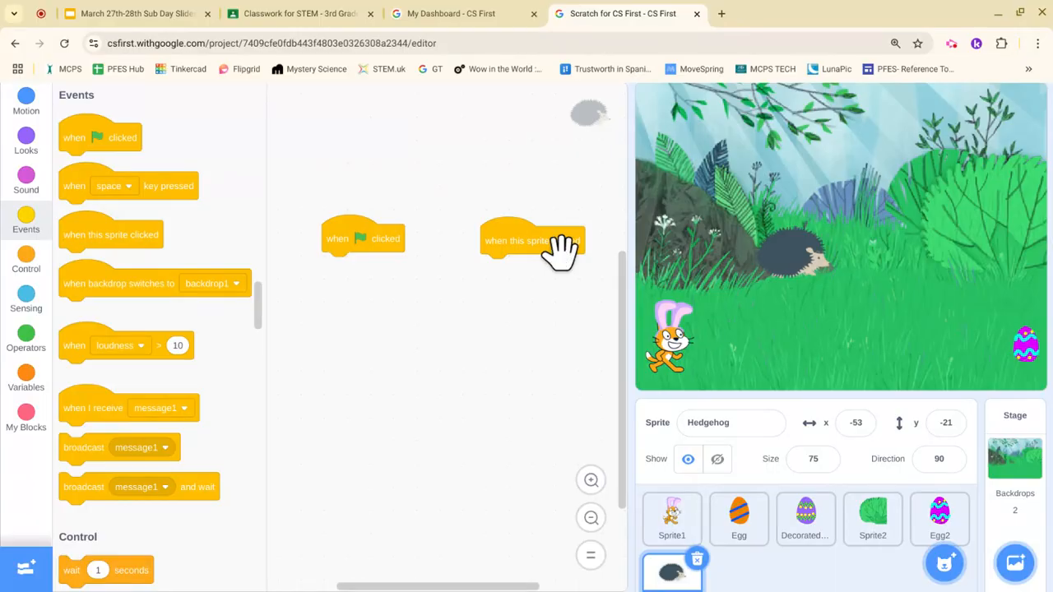
{"action": "left_click", "coordinate": [26, 142]}
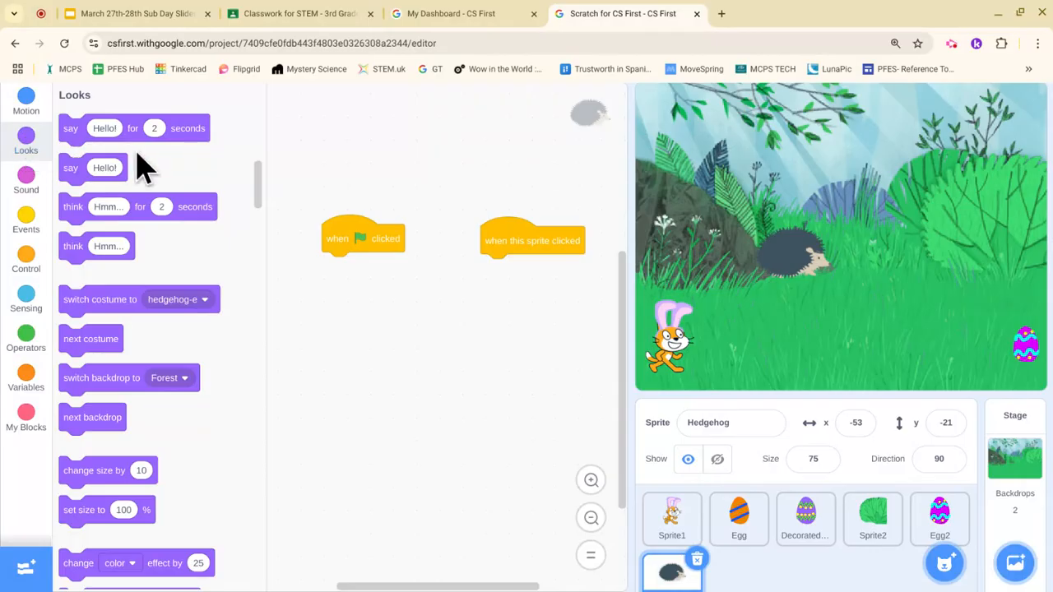
{"action": "scroll", "coordinate": [141, 164], "scroll_direction": "down", "scroll_amount": 5}
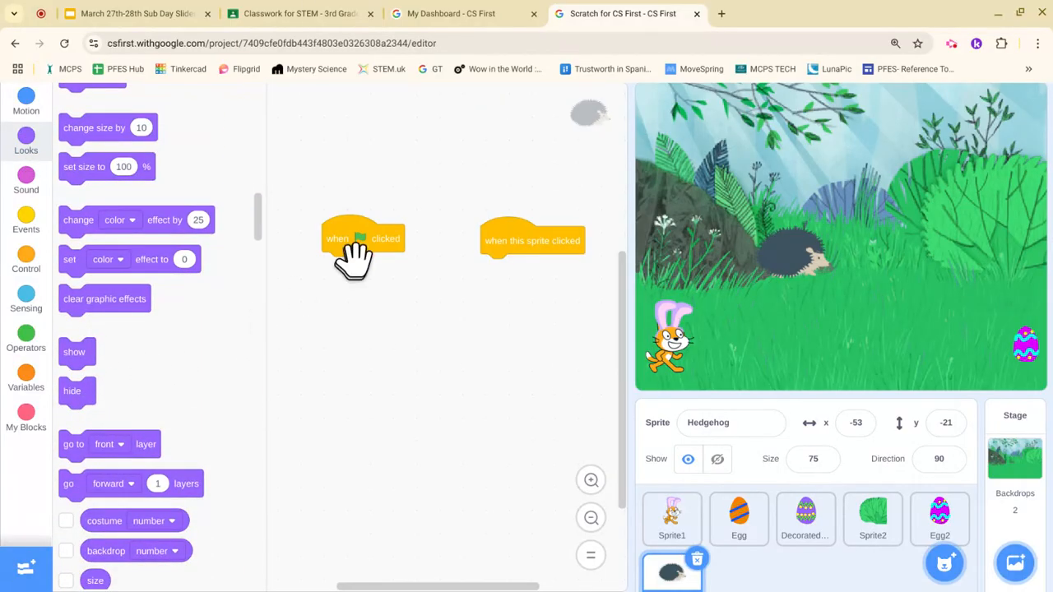
{"action": "left_click_drag", "start_coordinate": [79, 355], "coordinate": [352, 280]}
{"action": "left_click_drag", "start_coordinate": [90, 399], "coordinate": [510, 296]}
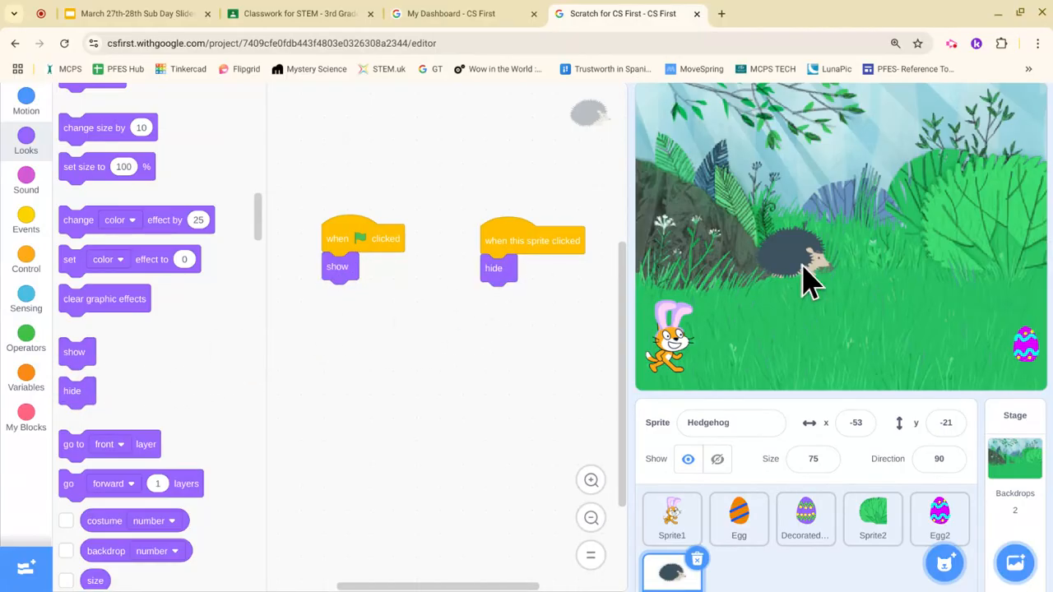
{"action": "scroll", "coordinate": [804, 277], "scroll_direction": "up", "scroll_amount": 1}
{"action": "scroll", "coordinate": [665, 138], "scroll_direction": "up", "scroll_amount": 1}
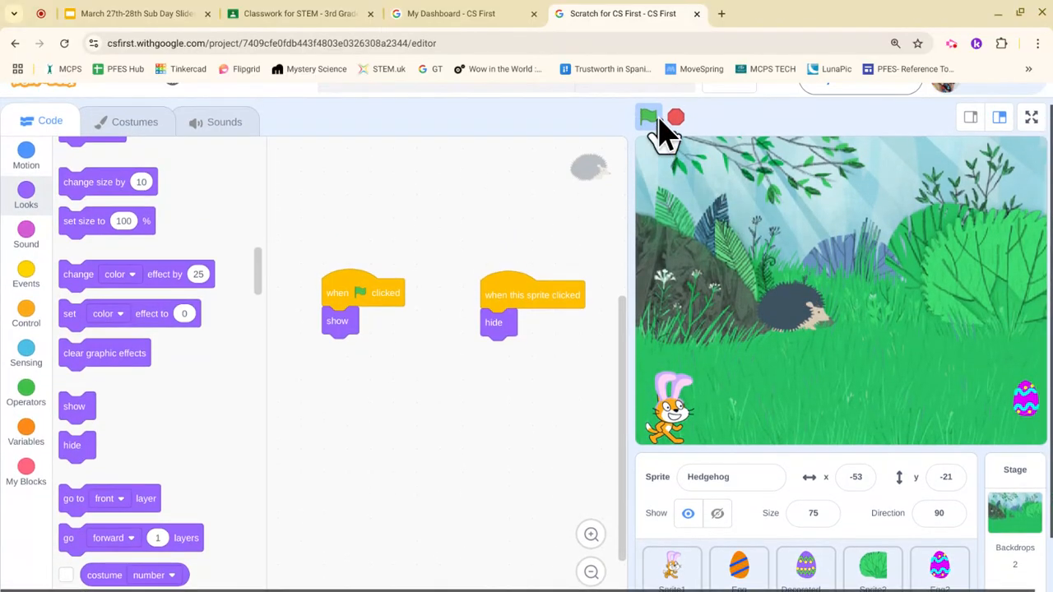
{"action": "left_click", "coordinate": [806, 325]}
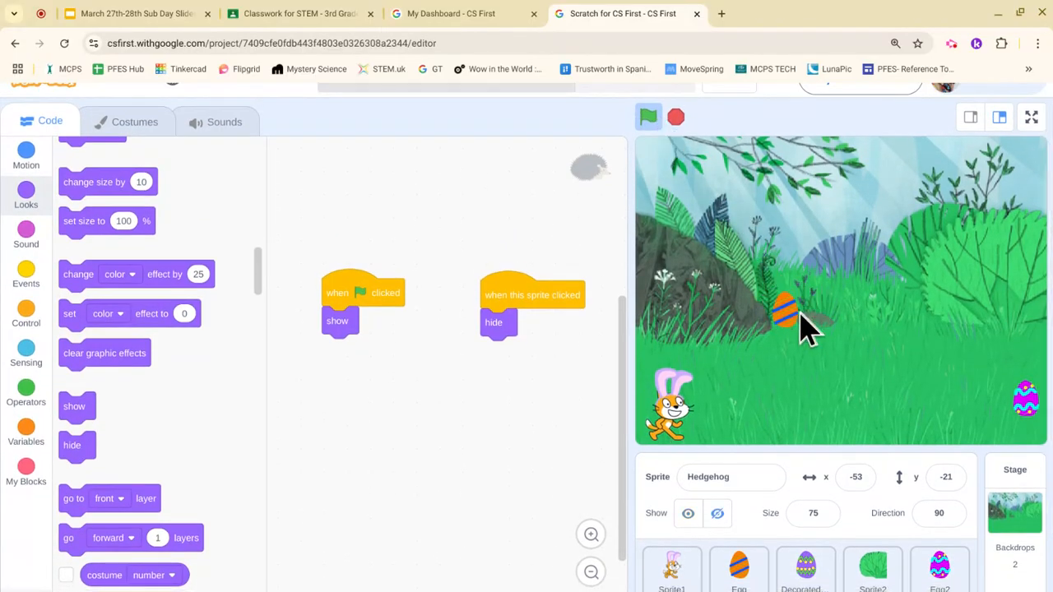
{"action": "left_click", "coordinate": [647, 119]}
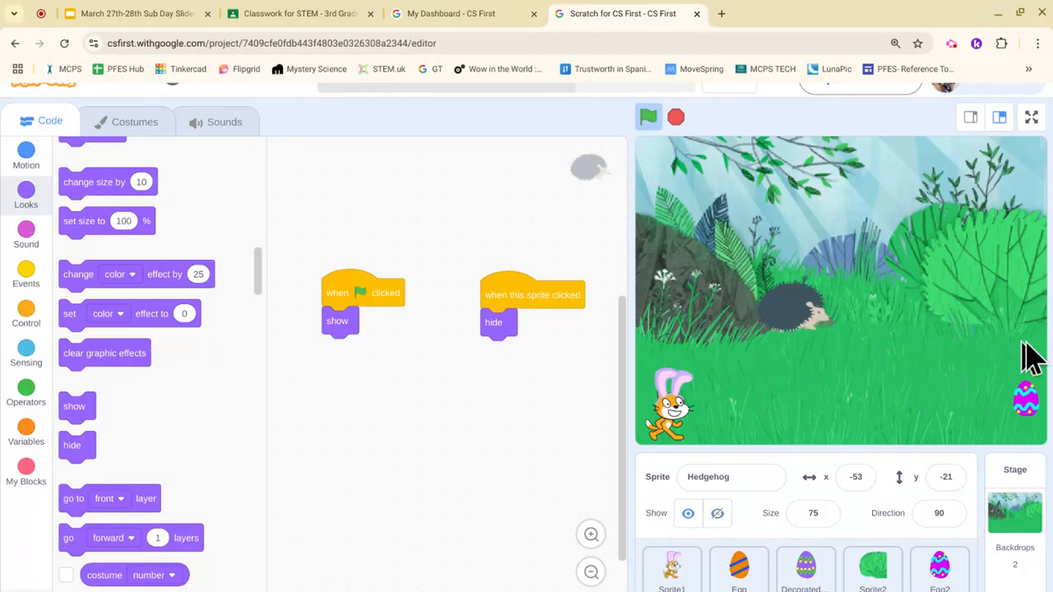
{"action": "scroll", "coordinate": [912, 505], "scroll_direction": "down", "scroll_amount": 1}
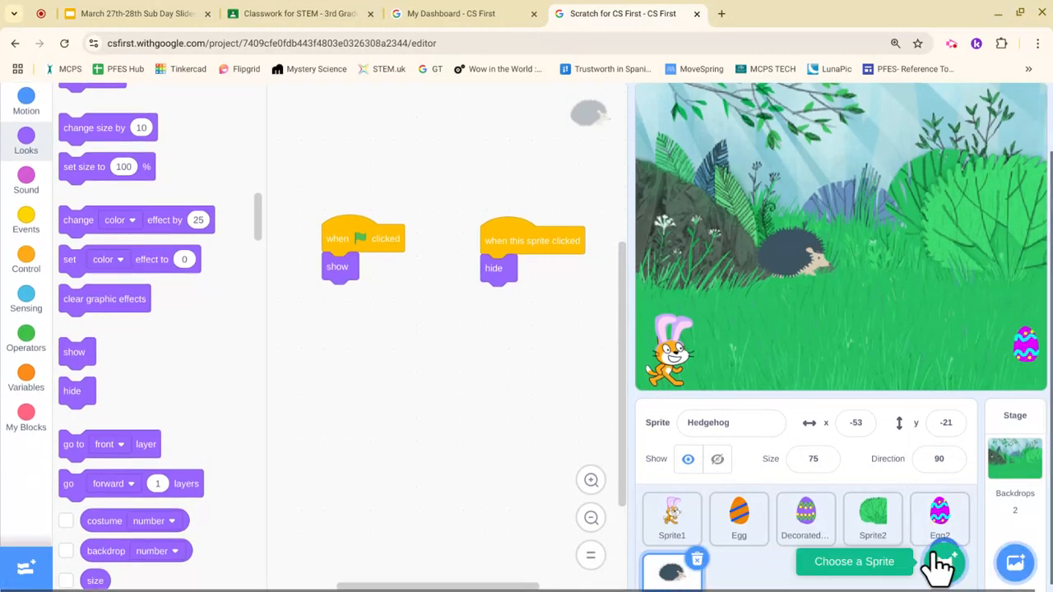
Step: Paint a new sprite and set its fill colour to a dark red
{"action": "mouse_move", "coordinate": [942, 568]}
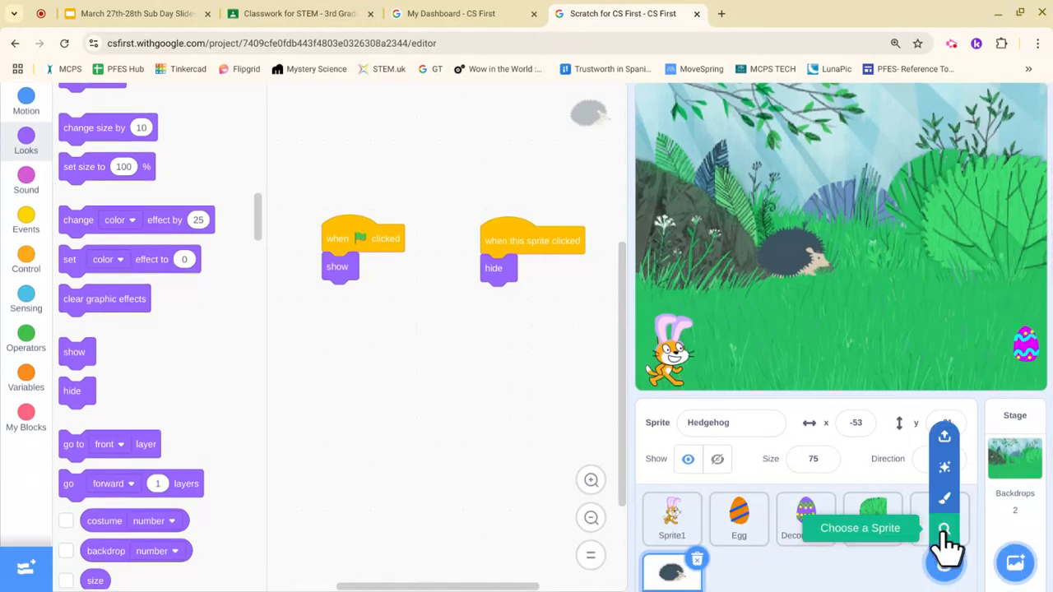
{"action": "left_click", "coordinate": [946, 508]}
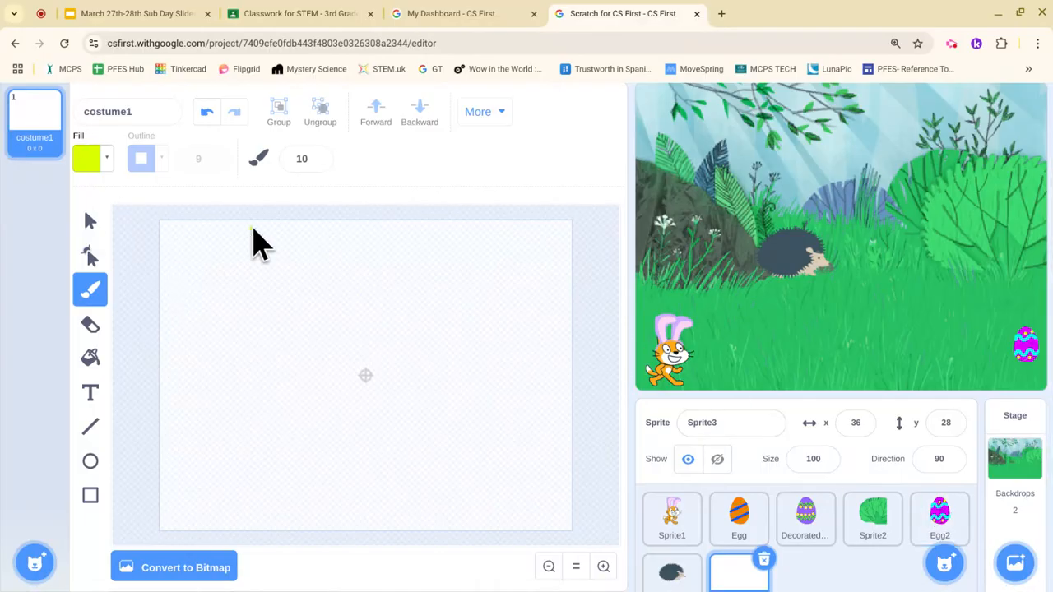
{"action": "left_click", "coordinate": [92, 161]}
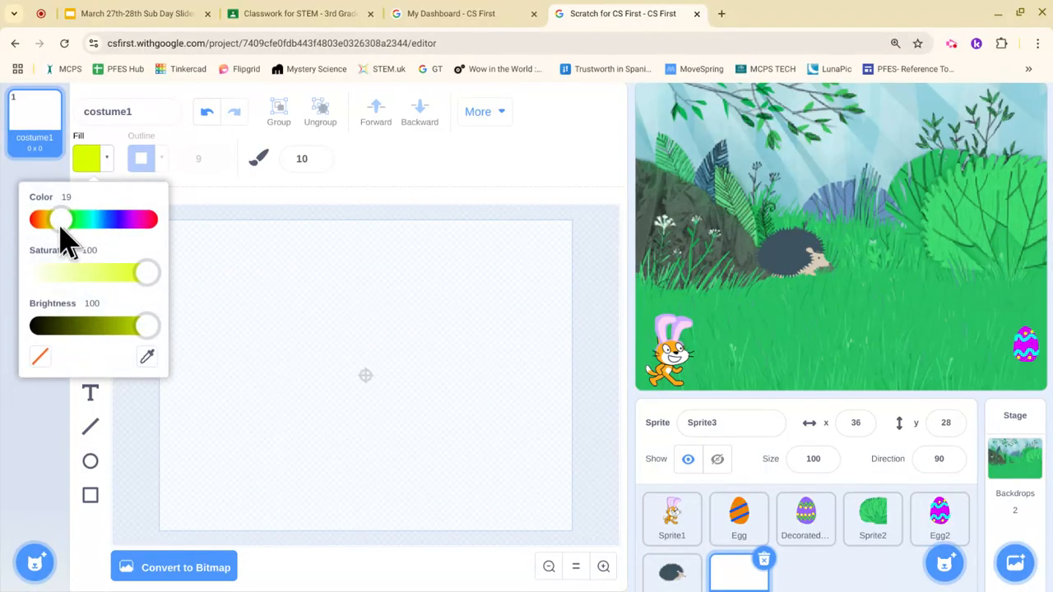
{"action": "left_click_drag", "start_coordinate": [63, 223], "coordinate": [37, 222]}
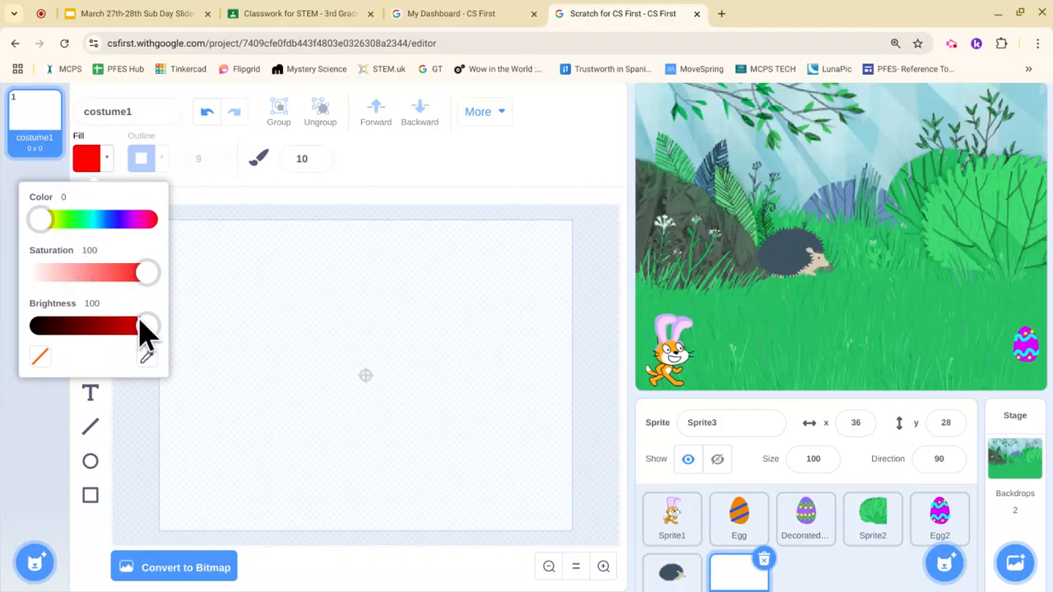
{"action": "left_click_drag", "start_coordinate": [146, 326], "coordinate": [97, 326]}
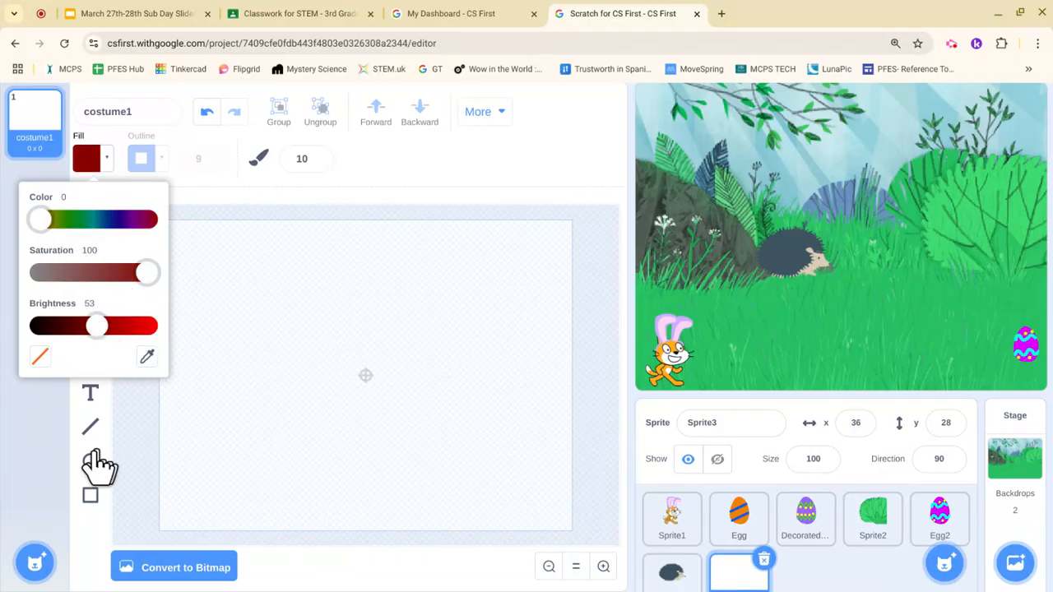
{"action": "left_click", "coordinate": [58, 449]}
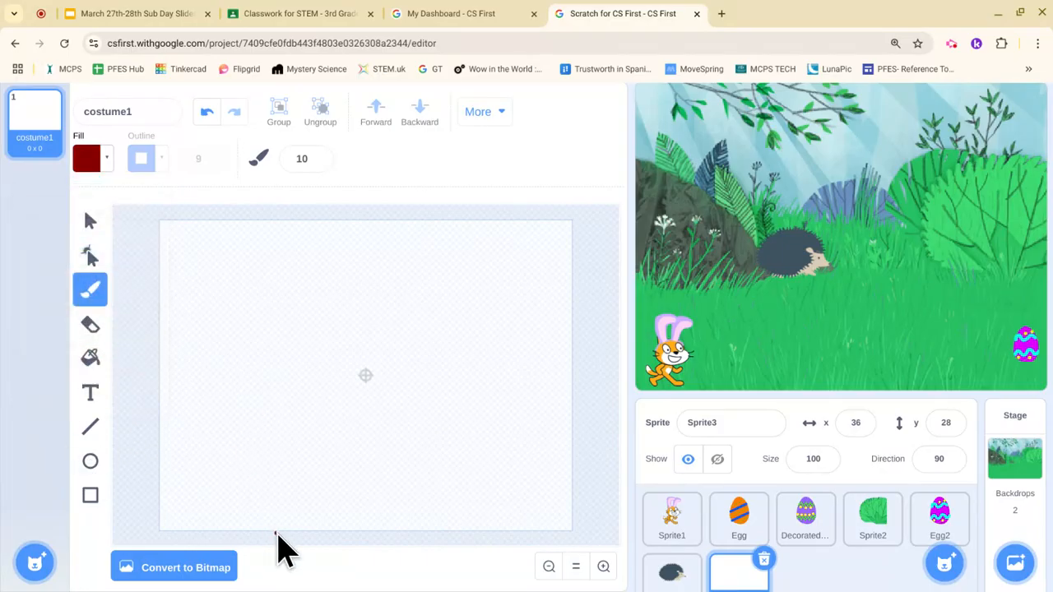
Step: Brush a tall, narrow trunk outline on the costume canvas
{"action": "left_click_drag", "start_coordinate": [309, 523], "coordinate": [322, 370]}
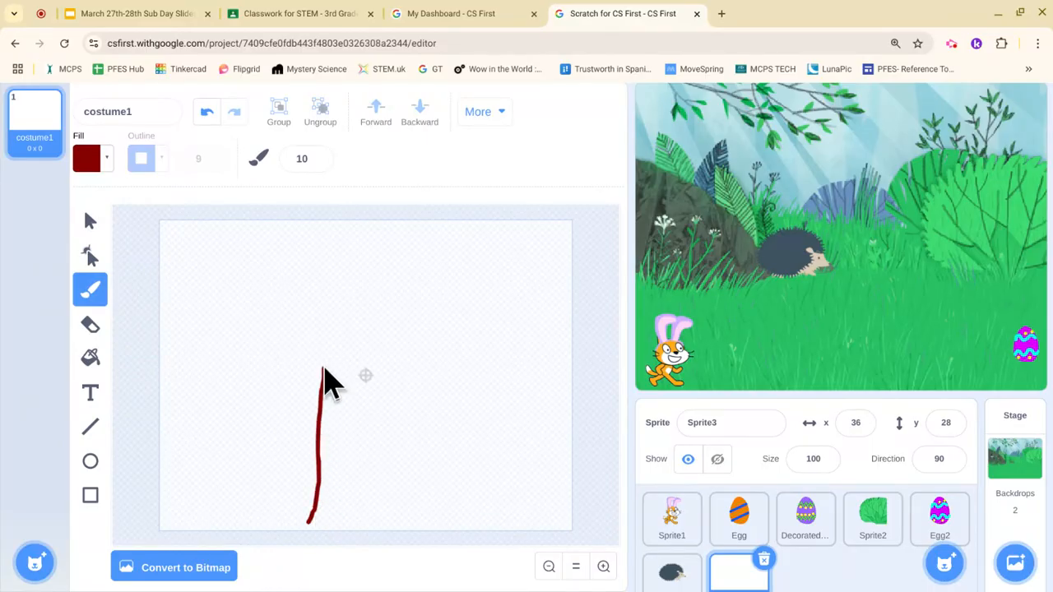
{"action": "mouse_move", "coordinate": [306, 319]}
{"action": "left_mouse_down"}
{"action": "mouse_move", "coordinate": [357, 313]}
{"action": "mouse_move", "coordinate": [376, 337]}
{"action": "mouse_move", "coordinate": [359, 451]}
{"action": "mouse_move", "coordinate": [376, 500]}
{"action": "mouse_move", "coordinate": [359, 521]}
{"action": "mouse_move", "coordinate": [304, 523]}
{"action": "left_mouse_up"}
{"action": "left_click", "coordinate": [90, 462]}
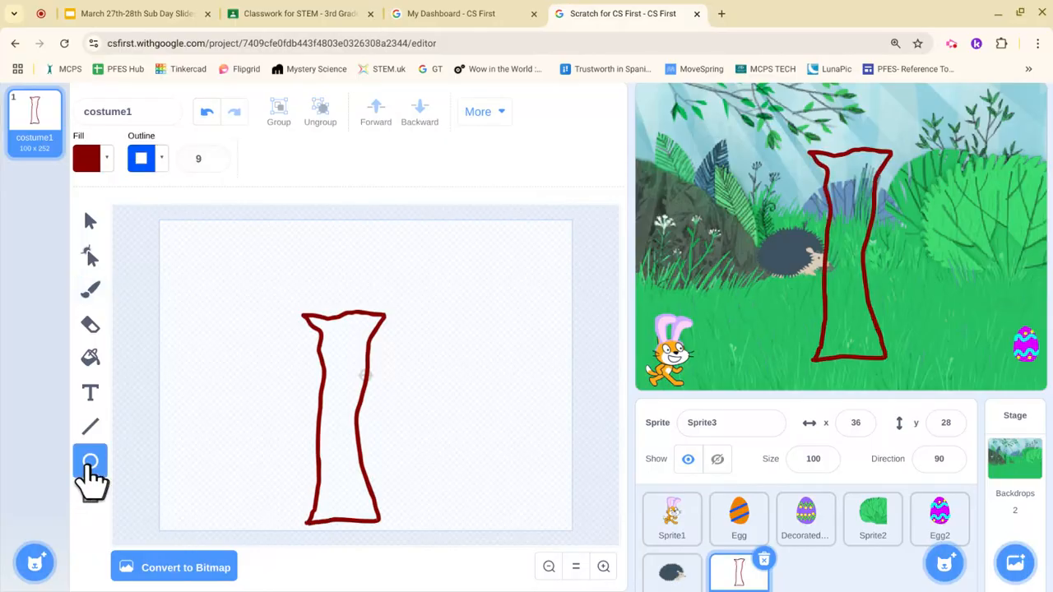
{"action": "left_click", "coordinate": [88, 164]}
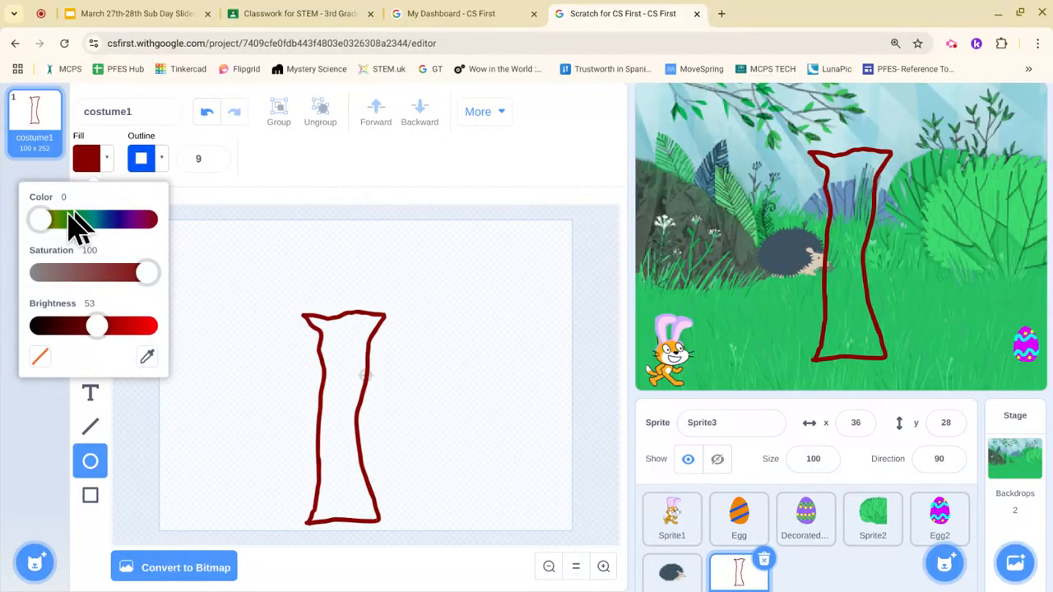
{"action": "scroll", "coordinate": [45, 221], "scroll_direction": "up", "scroll_amount": 1}
Step: Draw a green oval canopy above the trunk and remove its outline
{"action": "left_click", "coordinate": [77, 251]}
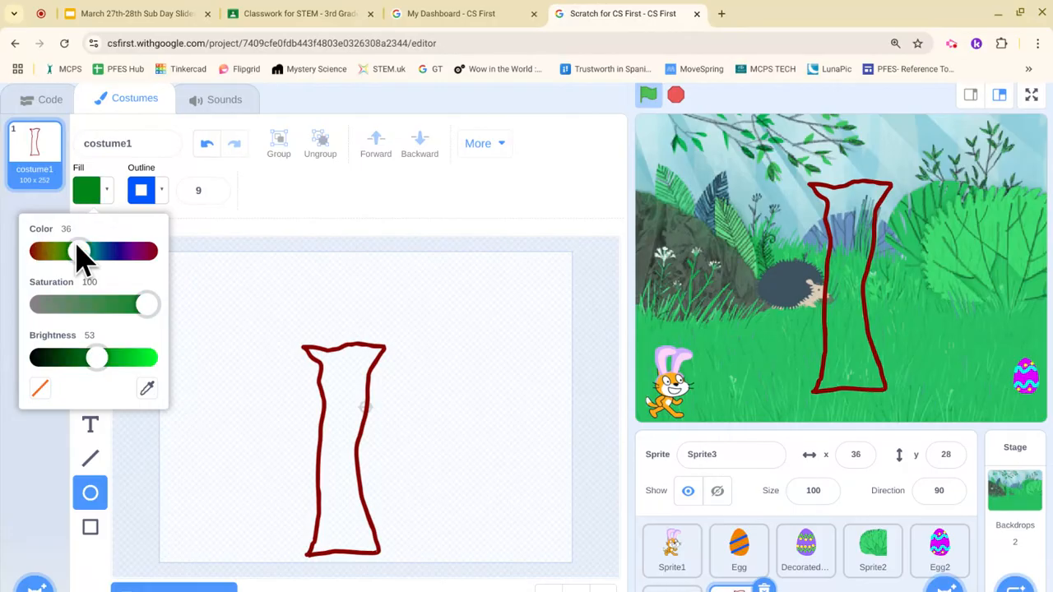
{"action": "left_click_drag", "start_coordinate": [261, 279], "coordinate": [440, 402]}
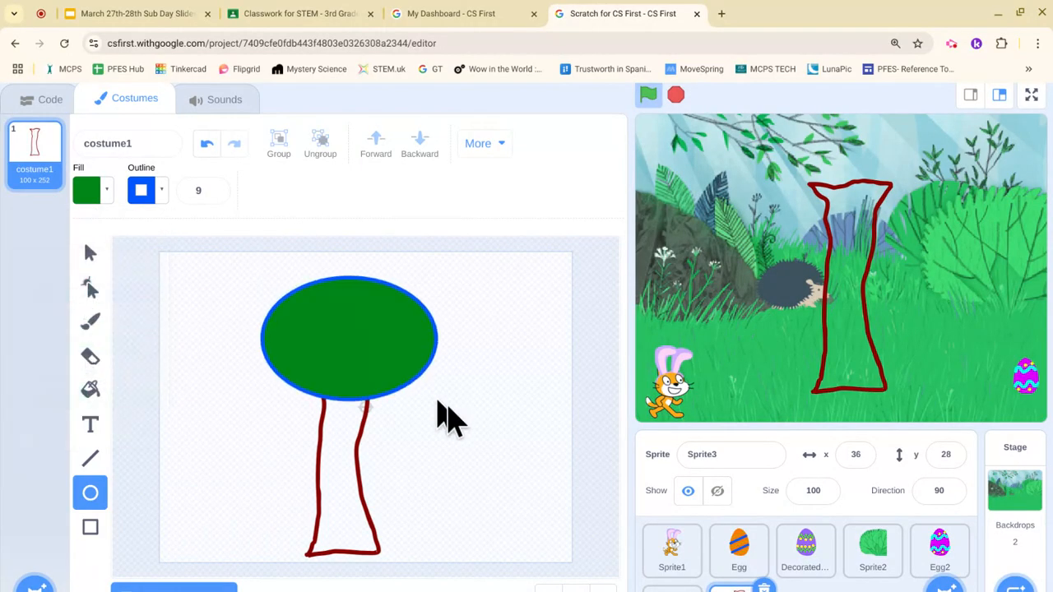
{"action": "left_click", "coordinate": [153, 191]}
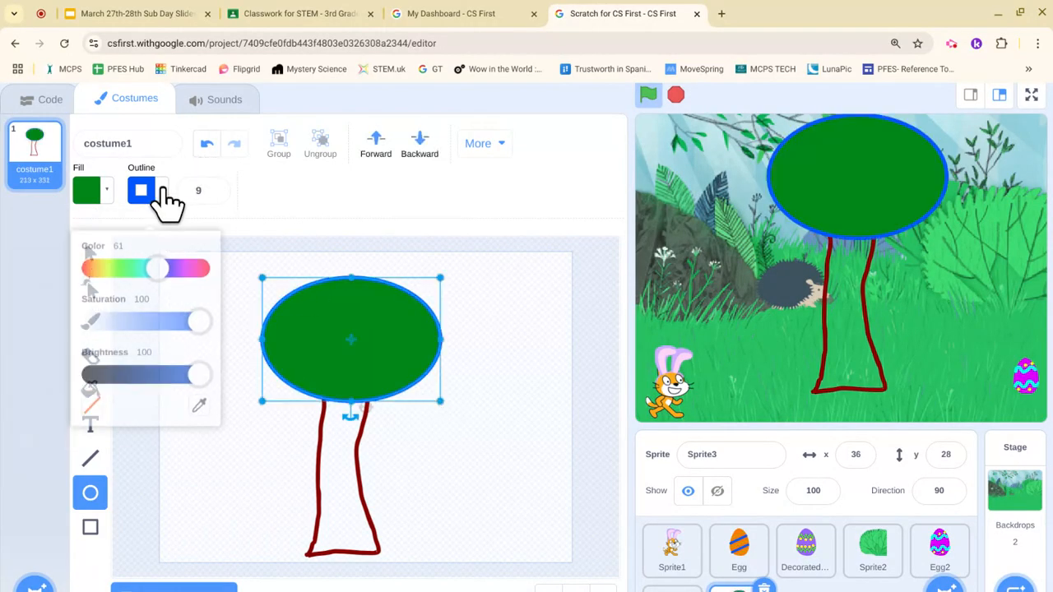
{"action": "left_click", "coordinate": [95, 389]}
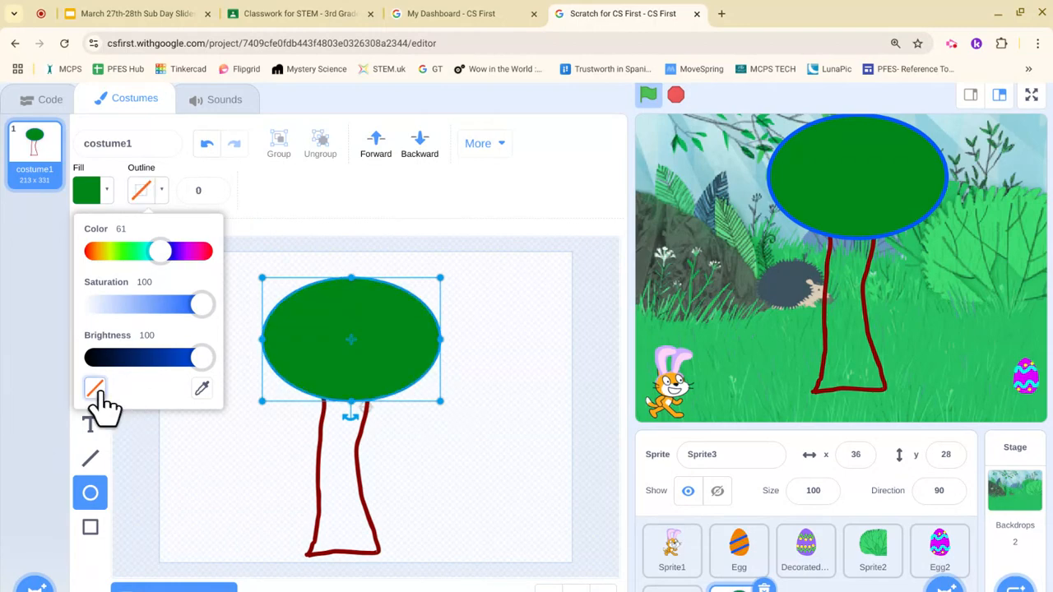
{"action": "left_click", "coordinate": [139, 448]}
Step: Fill the trunk solid dark red, using the colour sampled from its outline
{"action": "left_click", "coordinate": [91, 392]}
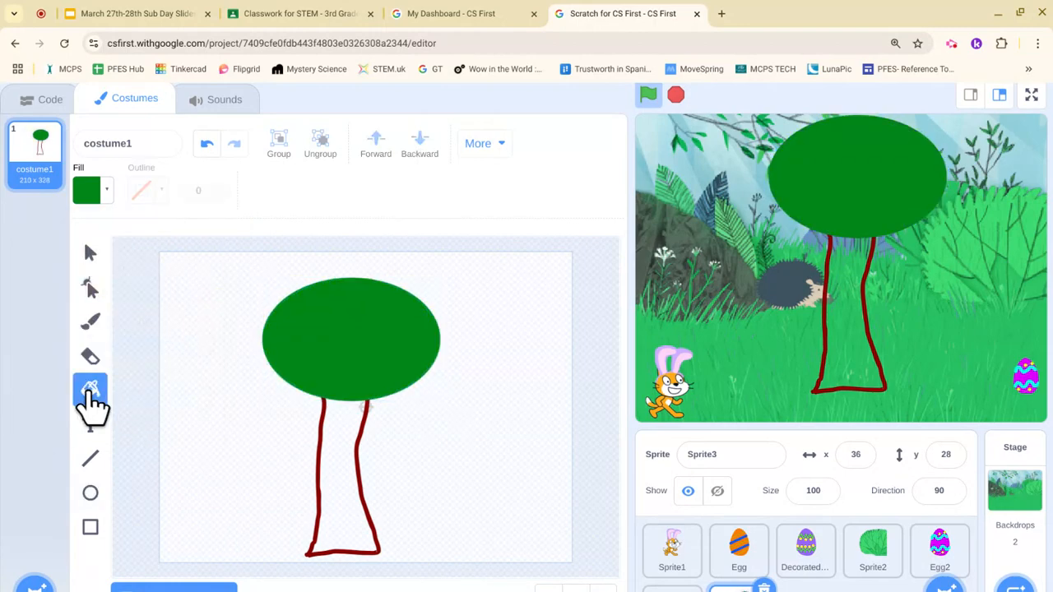
{"action": "left_click", "coordinate": [107, 198]}
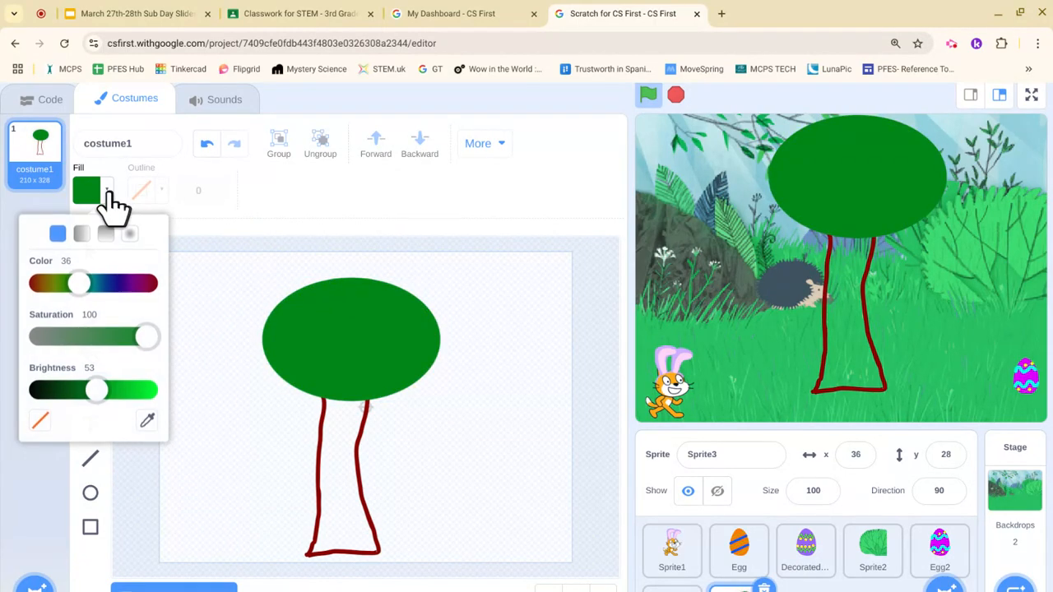
{"action": "left_click", "coordinate": [147, 421]}
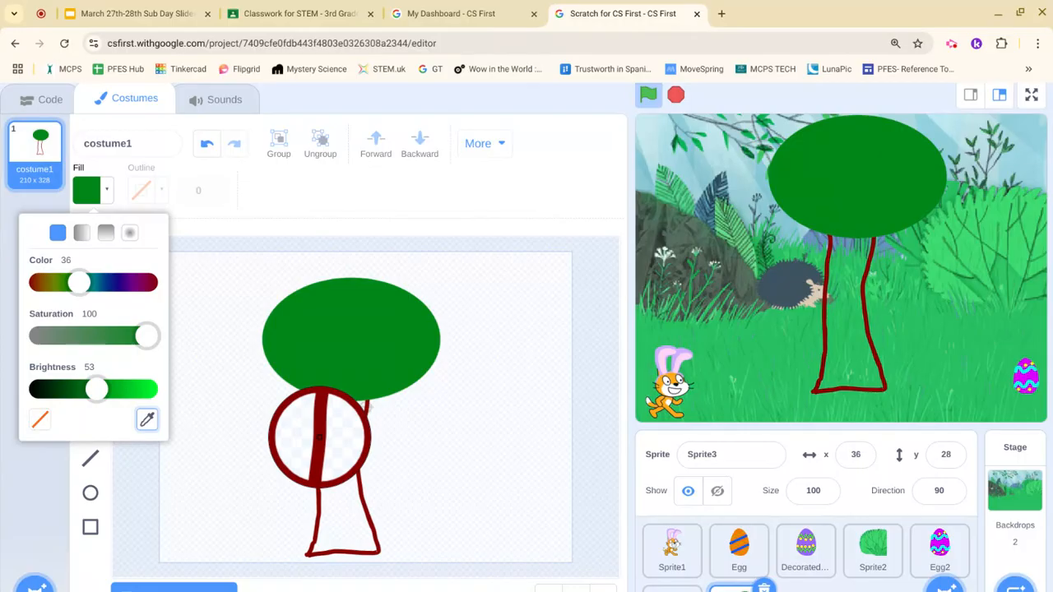
{"action": "left_click", "coordinate": [320, 437]}
{"action": "left_click", "coordinate": [352, 513]}
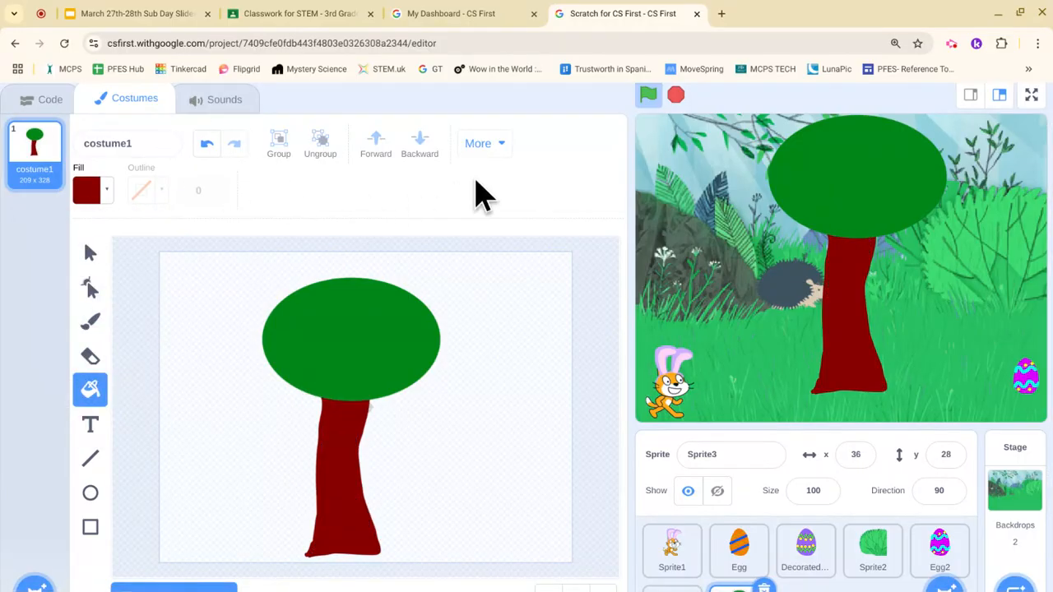
Step: Move the tree to the stage's right edge and make it show when the green flag is clicked
{"action": "left_click", "coordinate": [64, 97]}
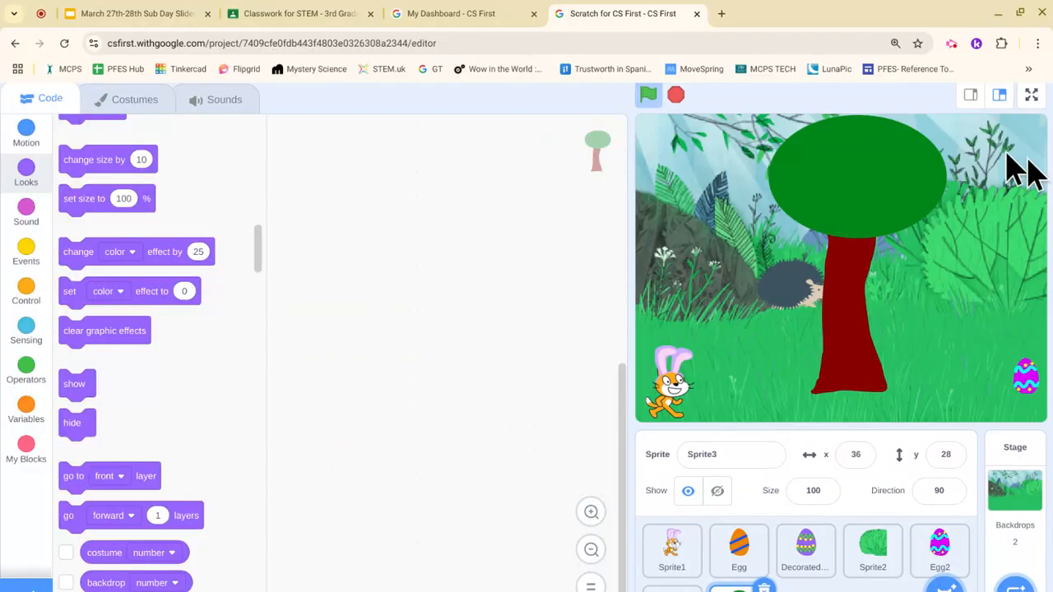
{"action": "left_click_drag", "start_coordinate": [838, 190], "coordinate": [1004, 198]}
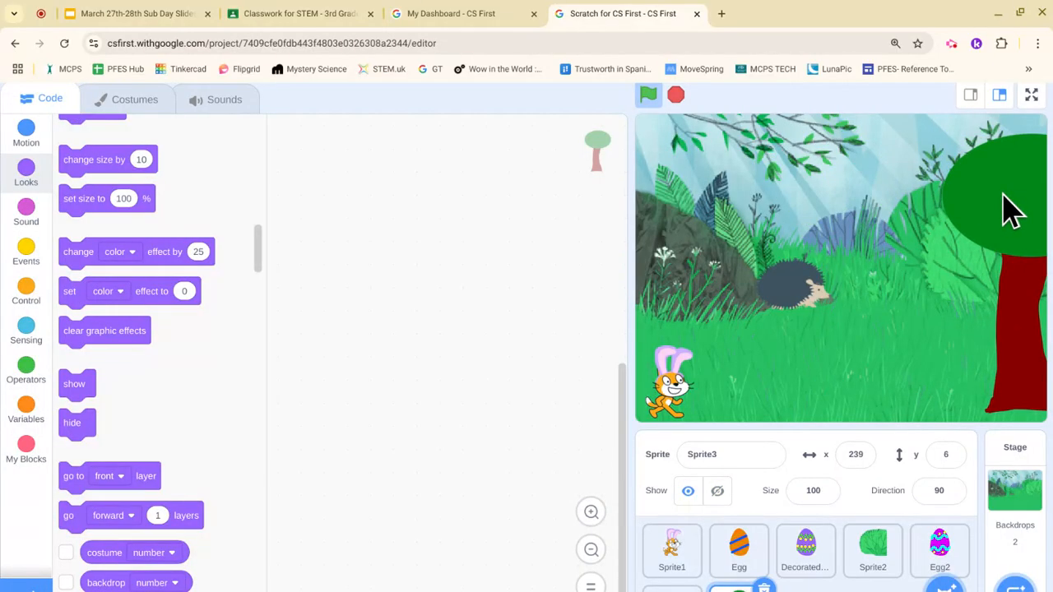
{"action": "left_click", "coordinate": [25, 255]}
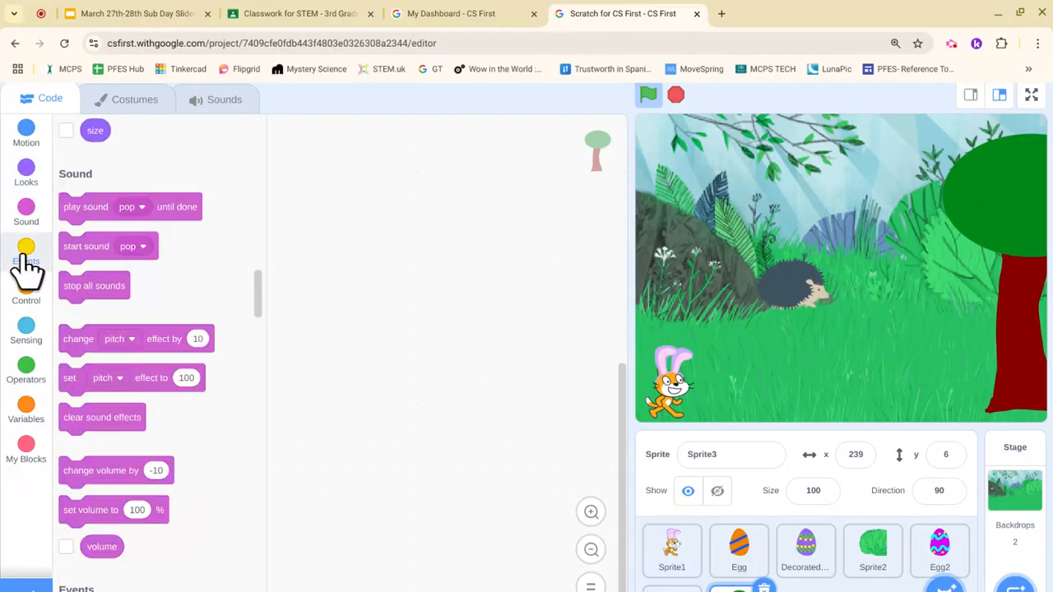
{"action": "left_click_drag", "start_coordinate": [84, 170], "coordinate": [347, 219]}
{"action": "left_click", "coordinate": [22, 177]}
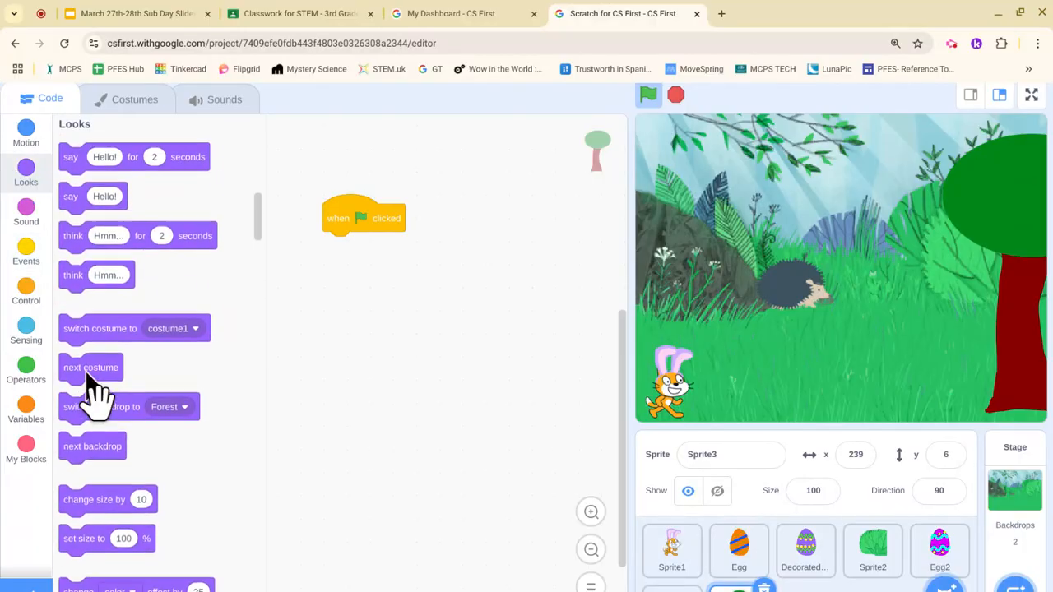
{"action": "scroll", "coordinate": [94, 393], "scroll_direction": "down", "scroll_amount": 5}
{"action": "left_click_drag", "start_coordinate": [82, 476], "coordinate": [352, 261]}
{"action": "left_click_drag", "start_coordinate": [82, 515], "coordinate": [525, 402]}
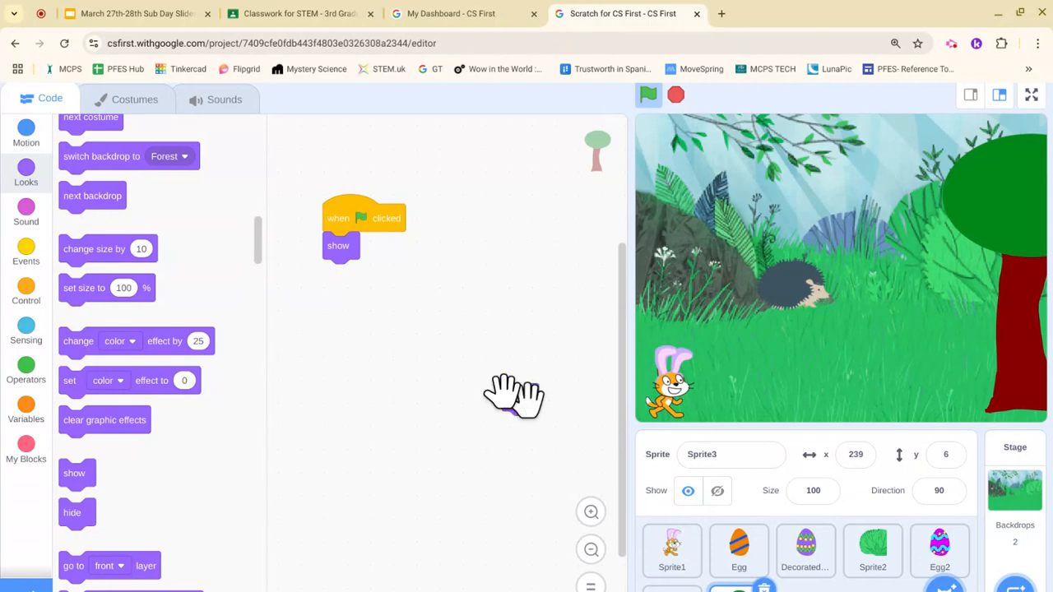
Step: Add a 'when this sprite clicked' script that hides the tree, then run the game
{"action": "left_click", "coordinate": [22, 256]}
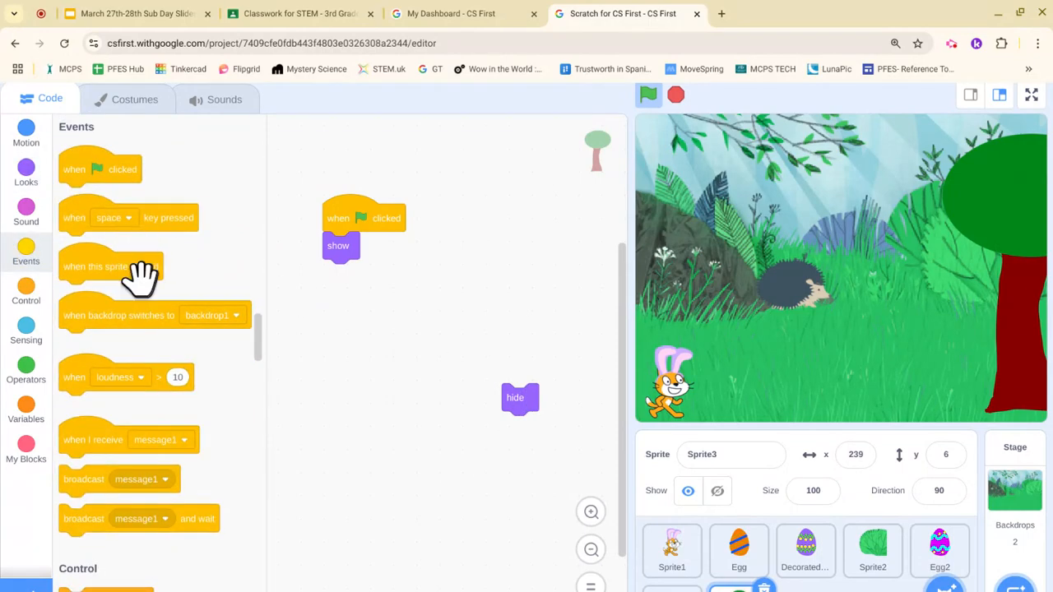
{"action": "left_click_drag", "start_coordinate": [140, 276], "coordinate": [546, 309]}
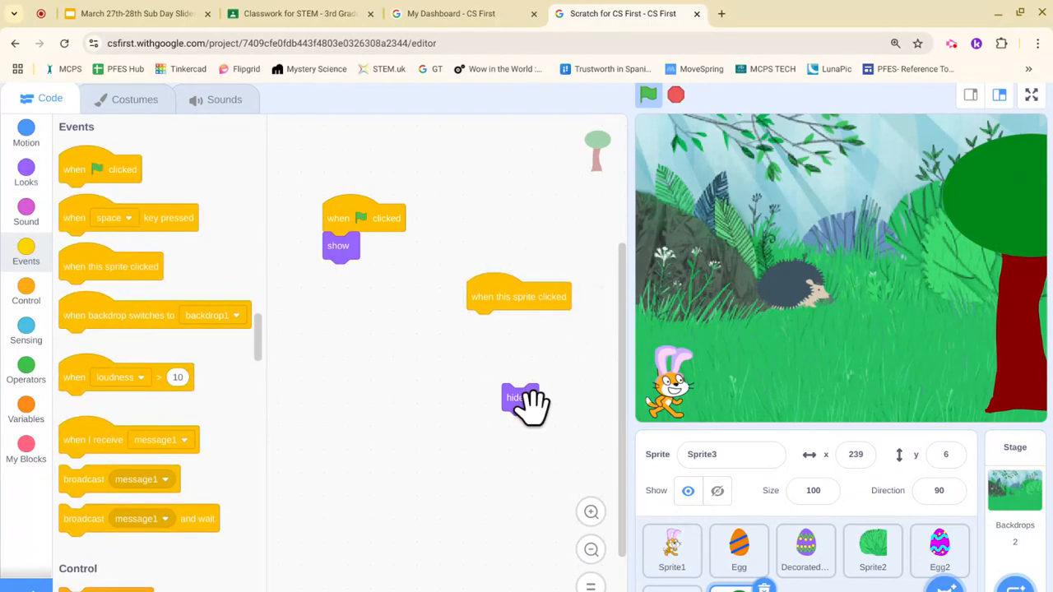
{"action": "left_click_drag", "start_coordinate": [531, 403], "coordinate": [496, 337]}
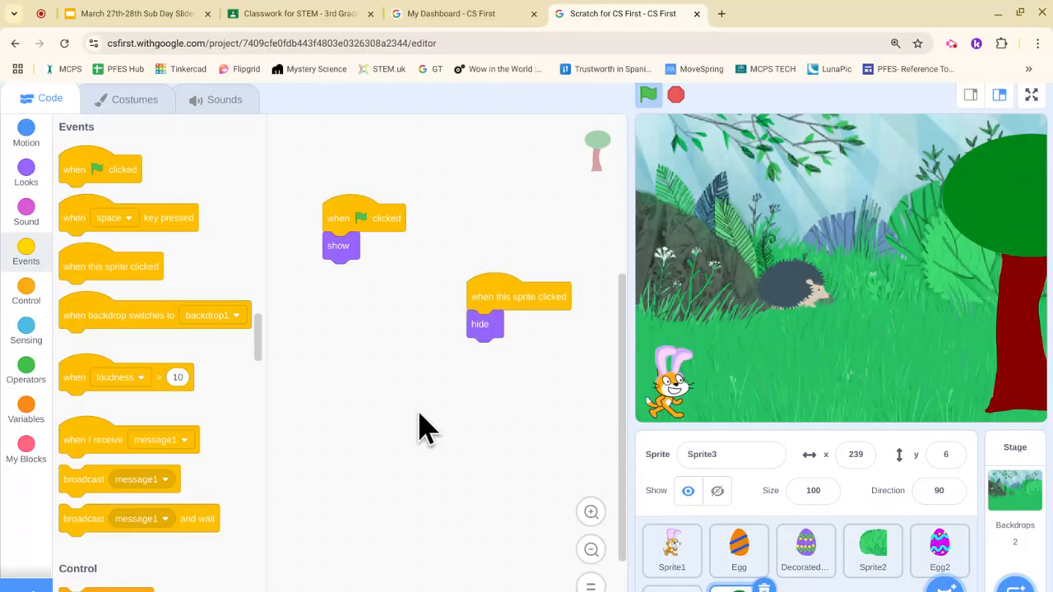
{"action": "left_click", "coordinate": [647, 102]}
Step: Click the hedgehog and the tree on the stage so both hide, revealing Egg2 at lower right
{"action": "left_click", "coordinate": [788, 298]}
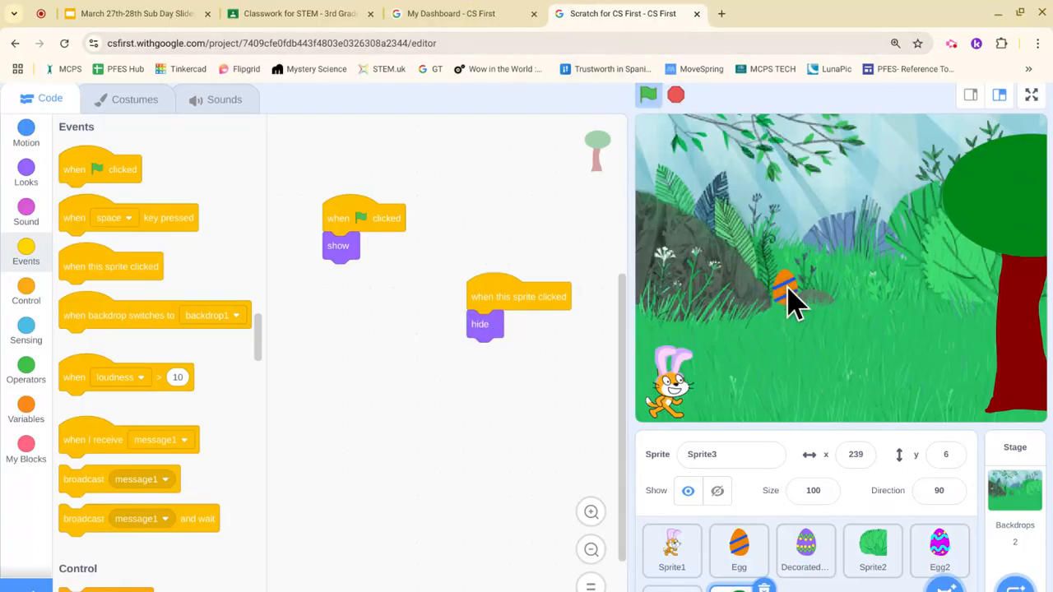
{"action": "left_click", "coordinate": [1034, 210]}
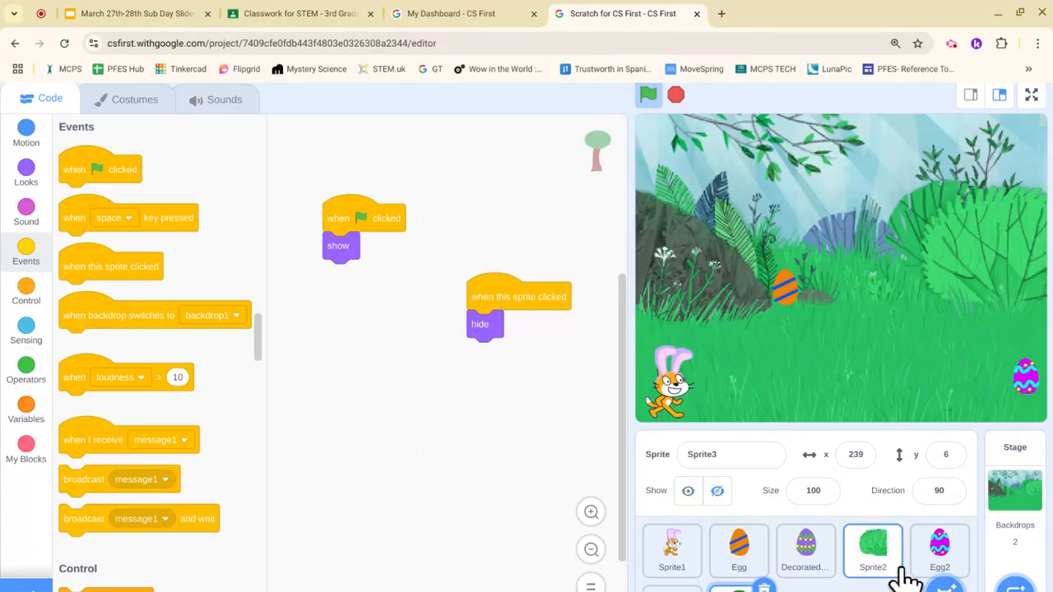
{"action": "mouse_move", "coordinate": [933, 586]}
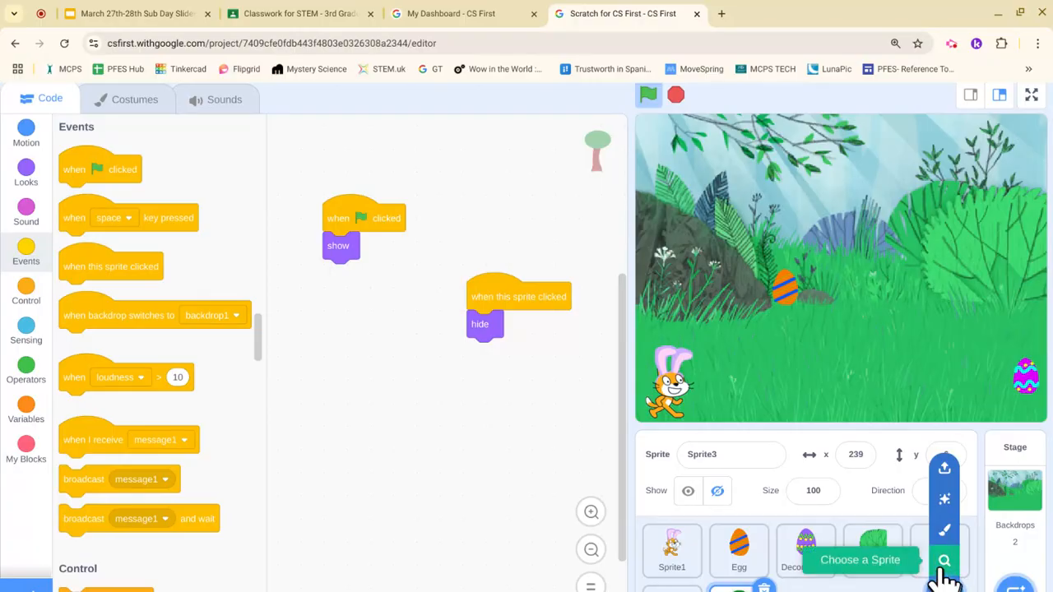
Step: Add the Monkey from the sprite library, placed mid-garden at x -89, y -11
{"action": "left_click", "coordinate": [944, 566]}
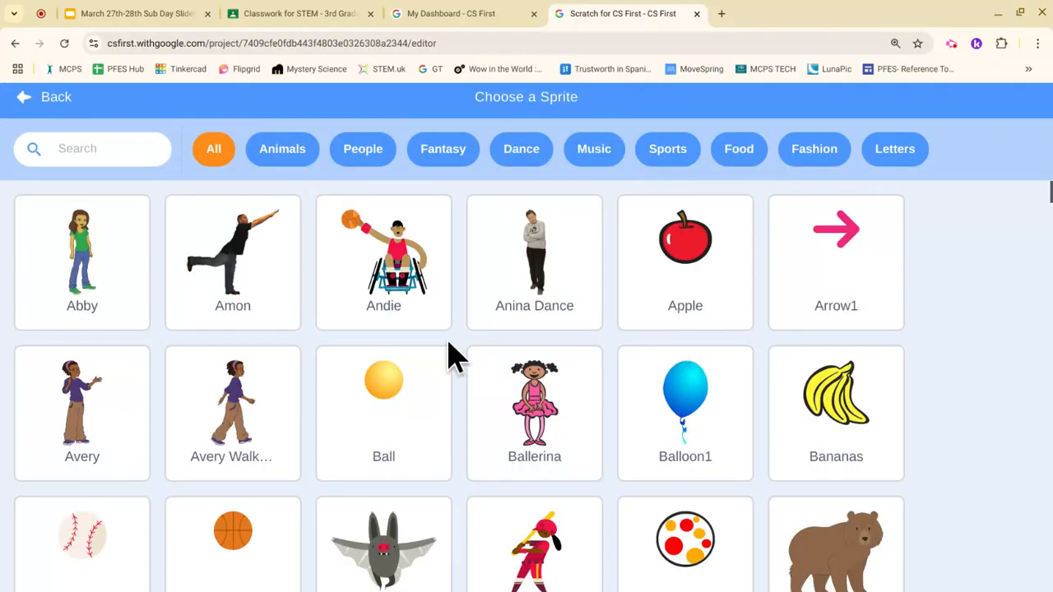
{"action": "scroll", "coordinate": [447, 353], "scroll_direction": "down", "scroll_amount": 12}
{"action": "scroll", "coordinate": [455, 355], "scroll_direction": "down", "scroll_amount": 15}
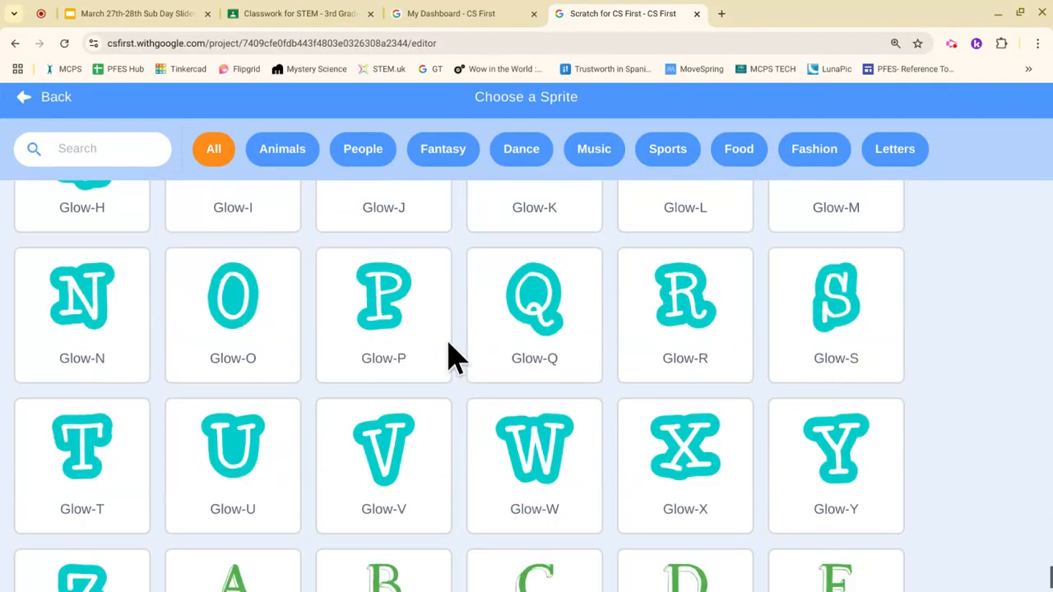
{"action": "scroll", "coordinate": [455, 355], "scroll_direction": "up", "scroll_amount": 3}
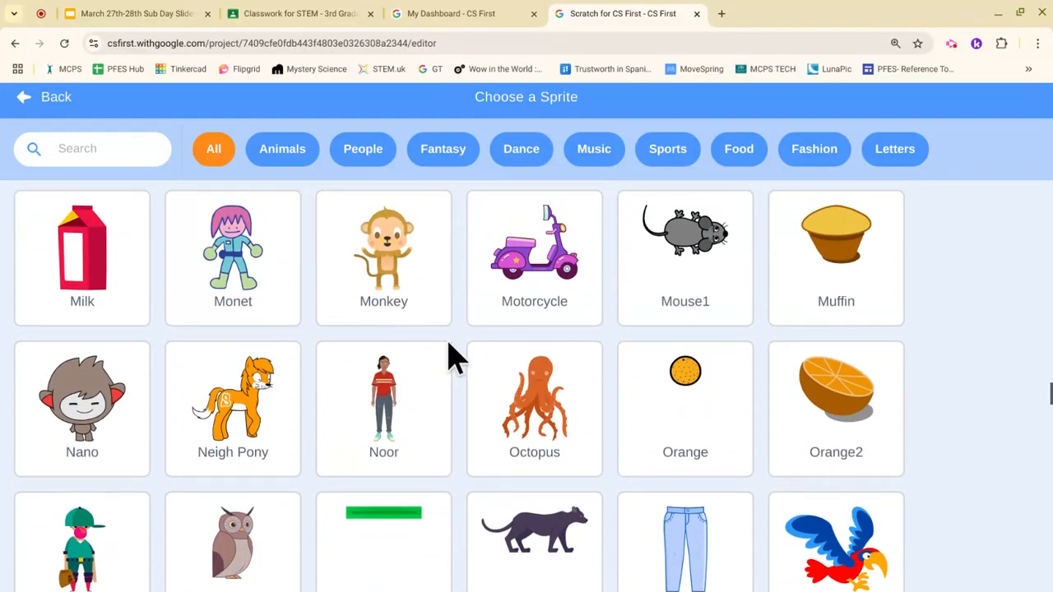
{"action": "scroll", "coordinate": [455, 355], "scroll_direction": "up", "scroll_amount": 1}
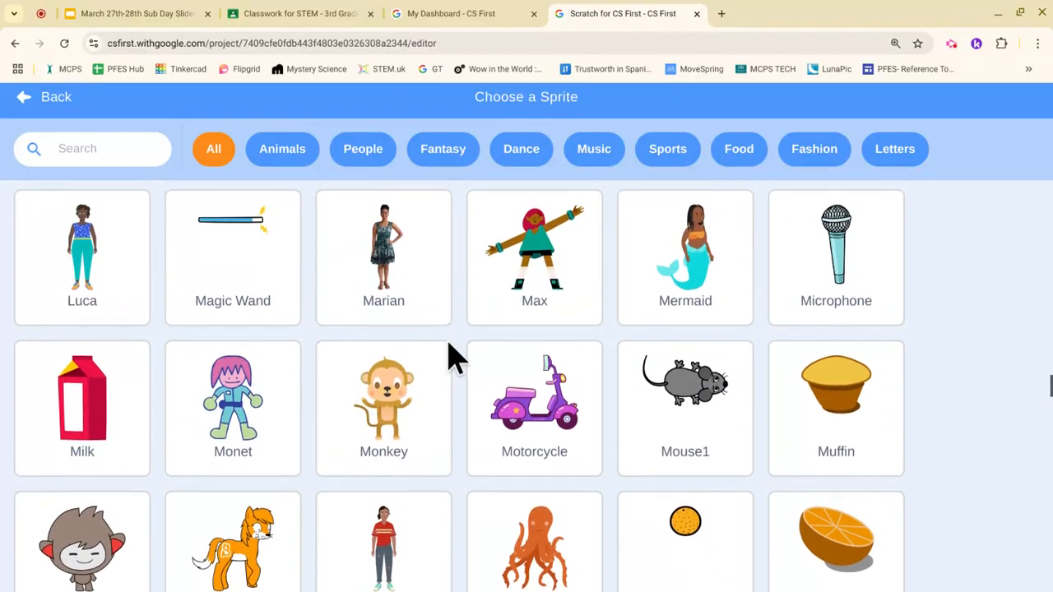
{"action": "left_click", "coordinate": [410, 411]}
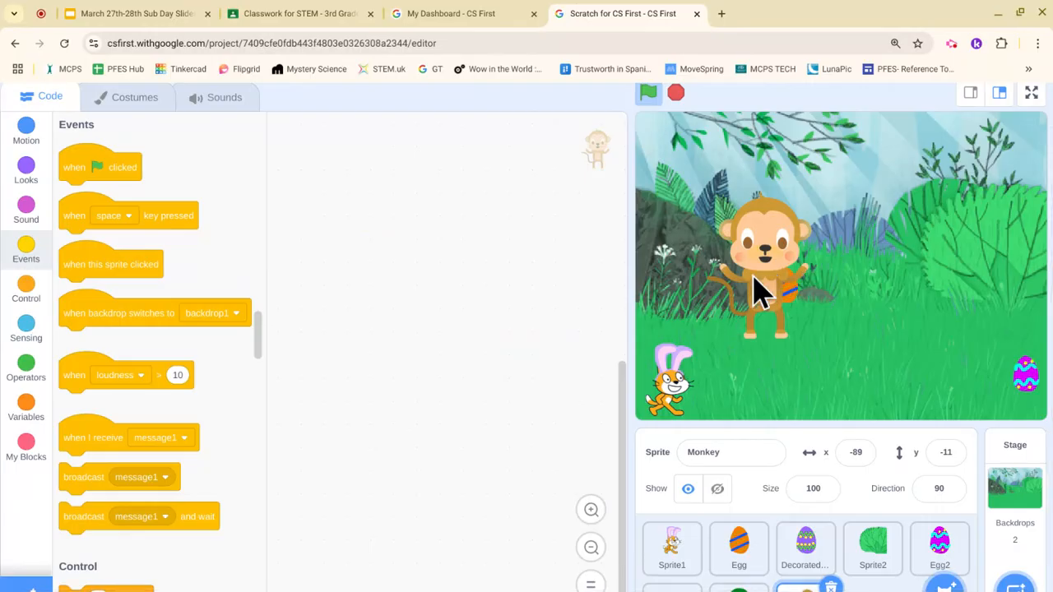
Step: Shrink the monkey to size 45 at lower right and give it a click-triggered 'say for 2 seconds' block
{"action": "left_click_drag", "start_coordinate": [759, 293], "coordinate": [900, 357]}
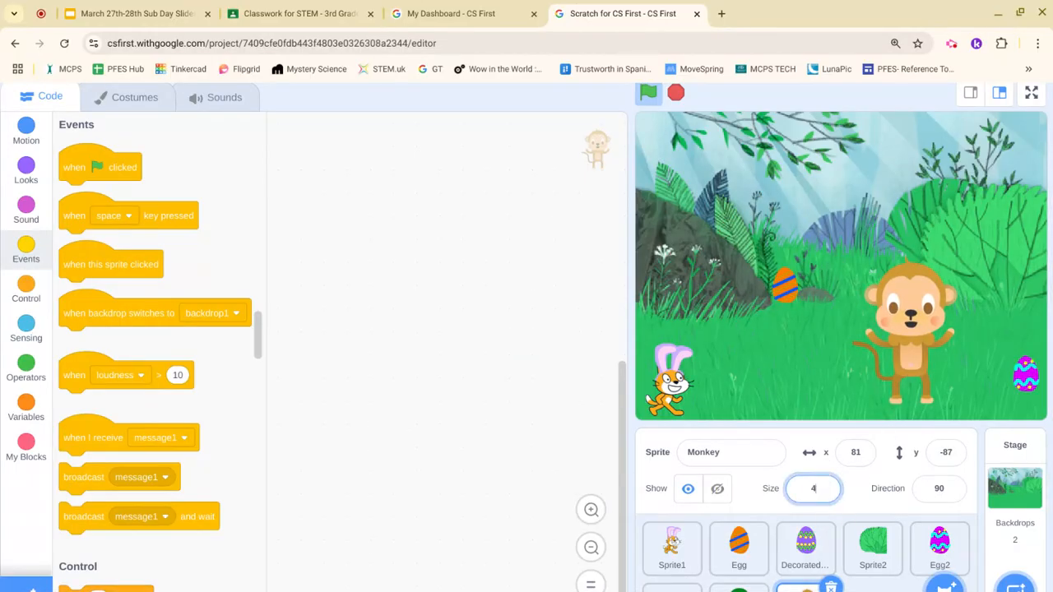
{"action": "key", "text": "Return"}
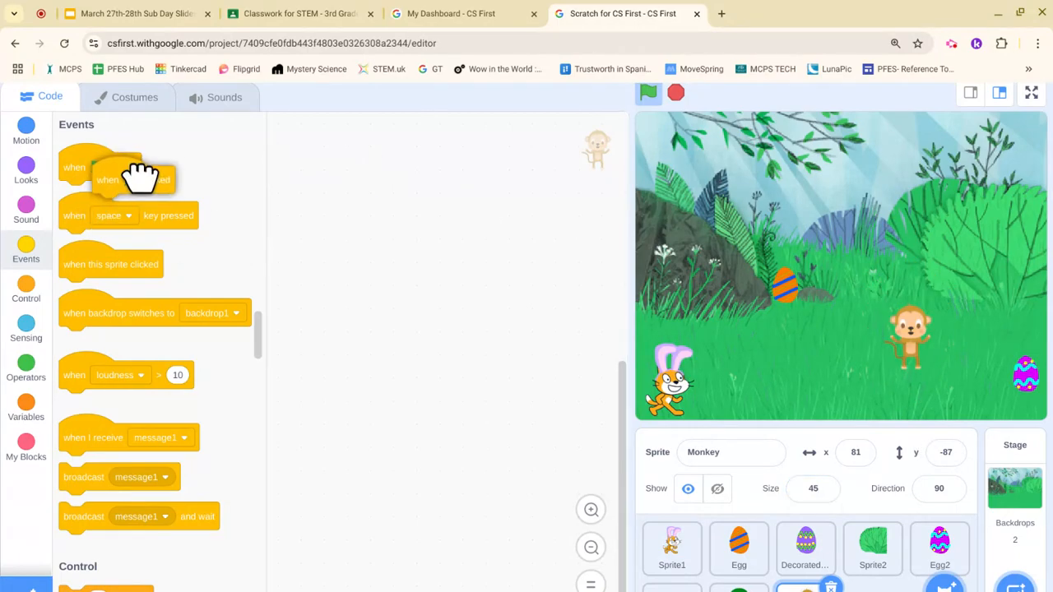
{"action": "left_click_drag", "start_coordinate": [254, 274], "coordinate": [447, 307]}
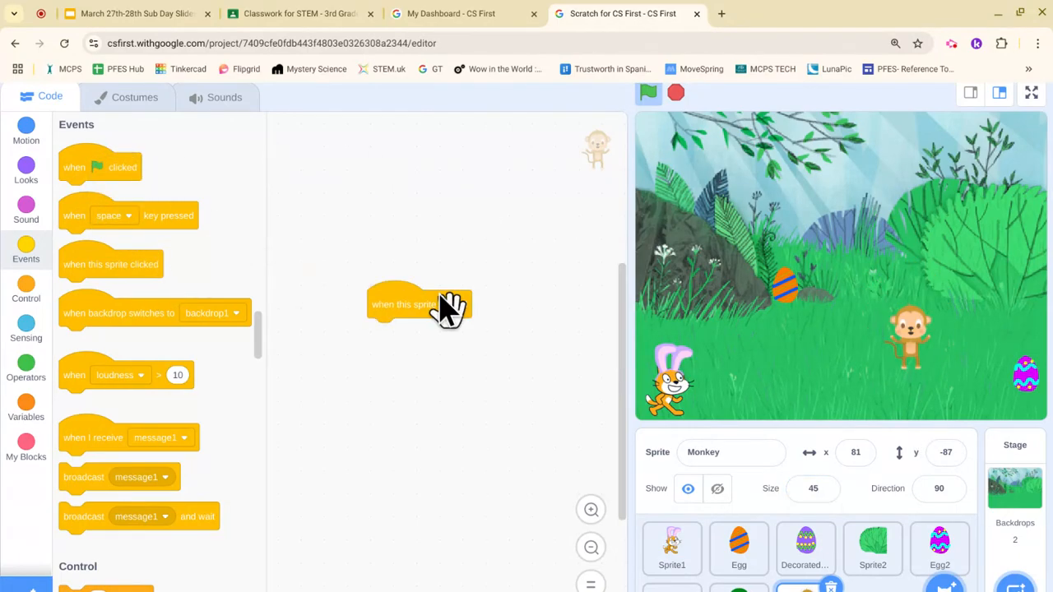
{"action": "left_click", "coordinate": [25, 171]}
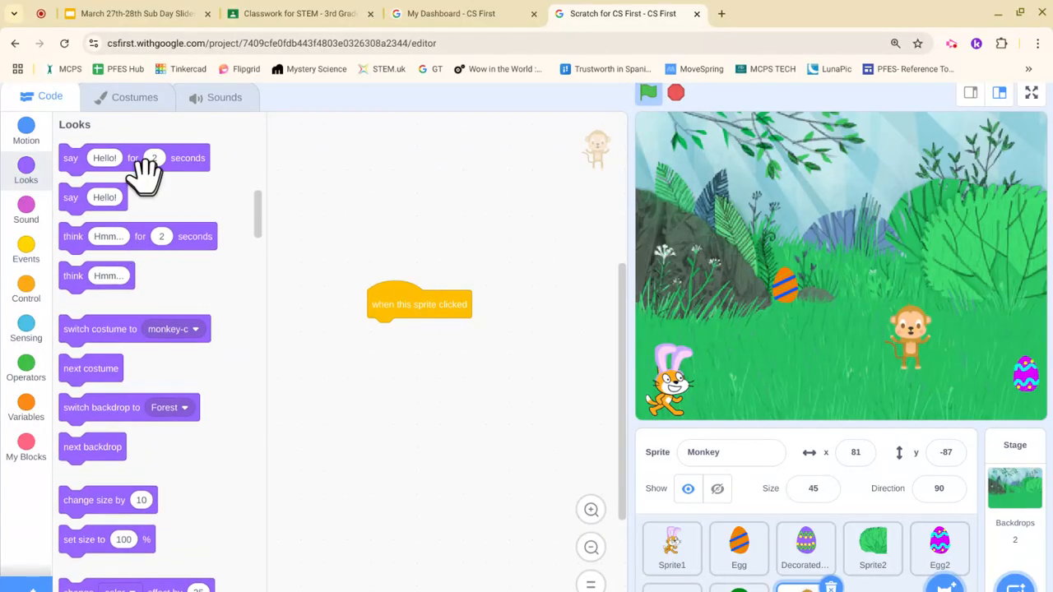
{"action": "left_click_drag", "start_coordinate": [142, 161], "coordinate": [444, 341]}
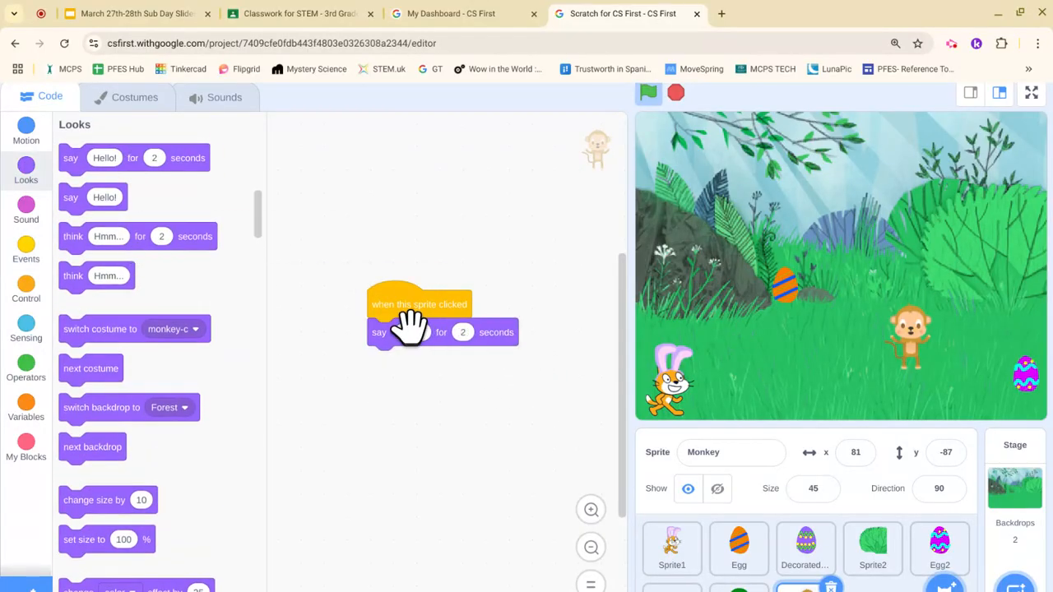
Step: Change the monkey's speech to 'No egg here :)' and click the monkey to test it
{"action": "left_click", "coordinate": [407, 324]}
{"action": "type", "text": "N"}
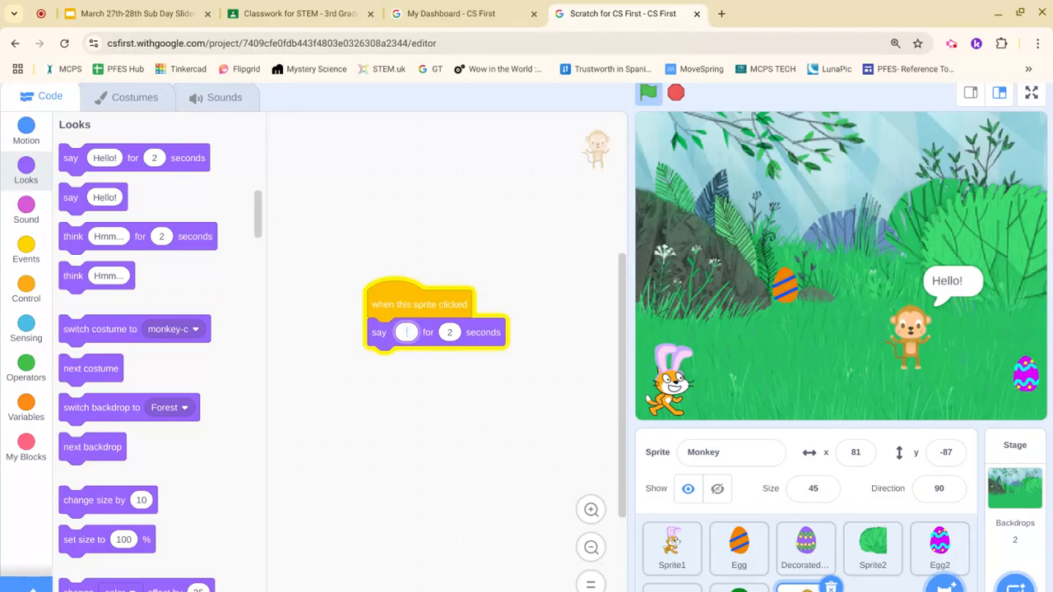
{"action": "type", "text": "o egg here :)"}
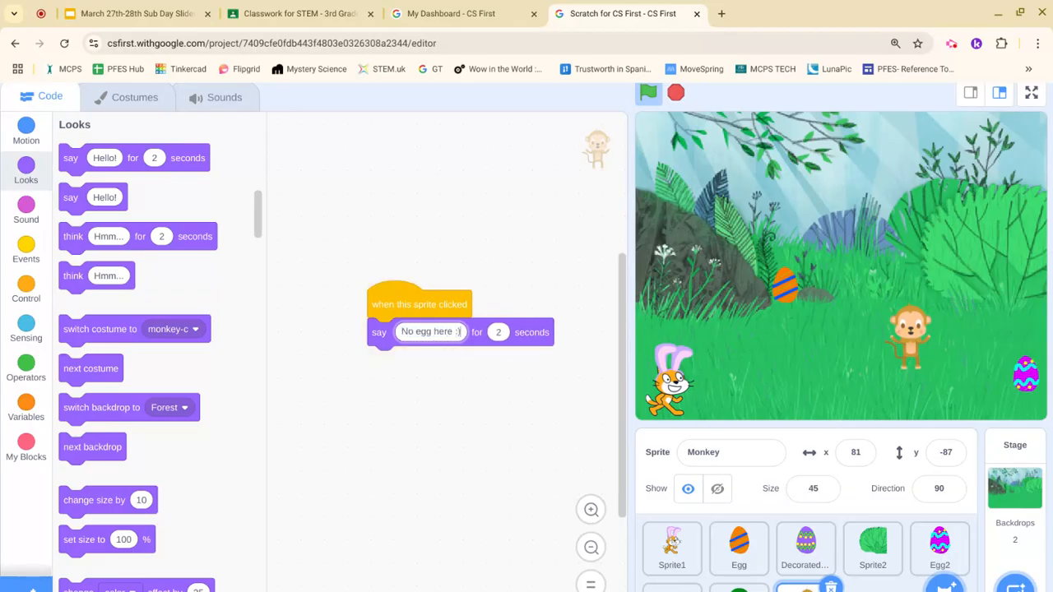
{"action": "left_click", "coordinate": [482, 561]}
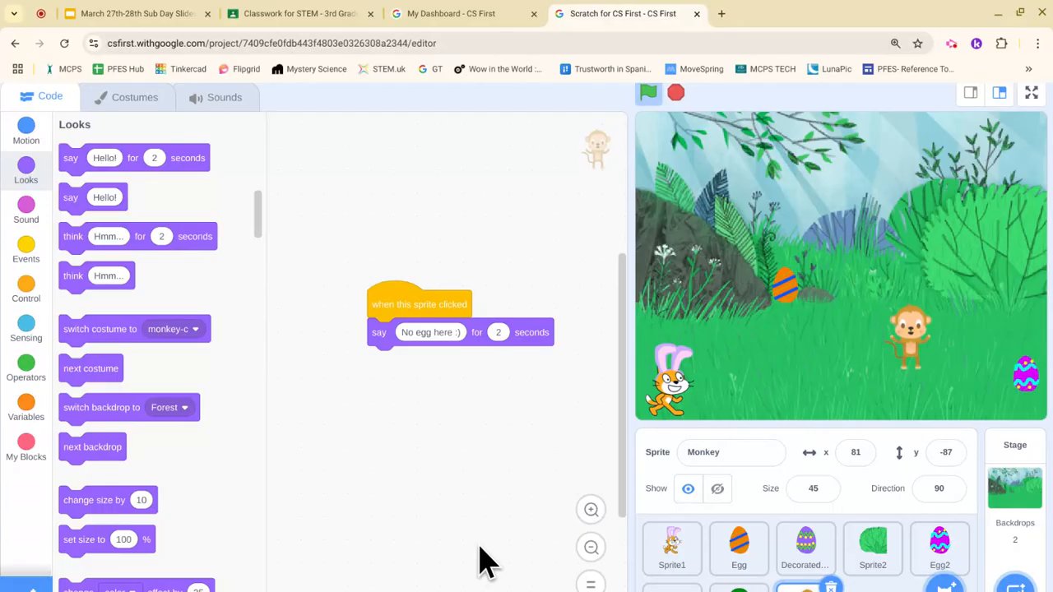
{"action": "left_click", "coordinate": [910, 338]}
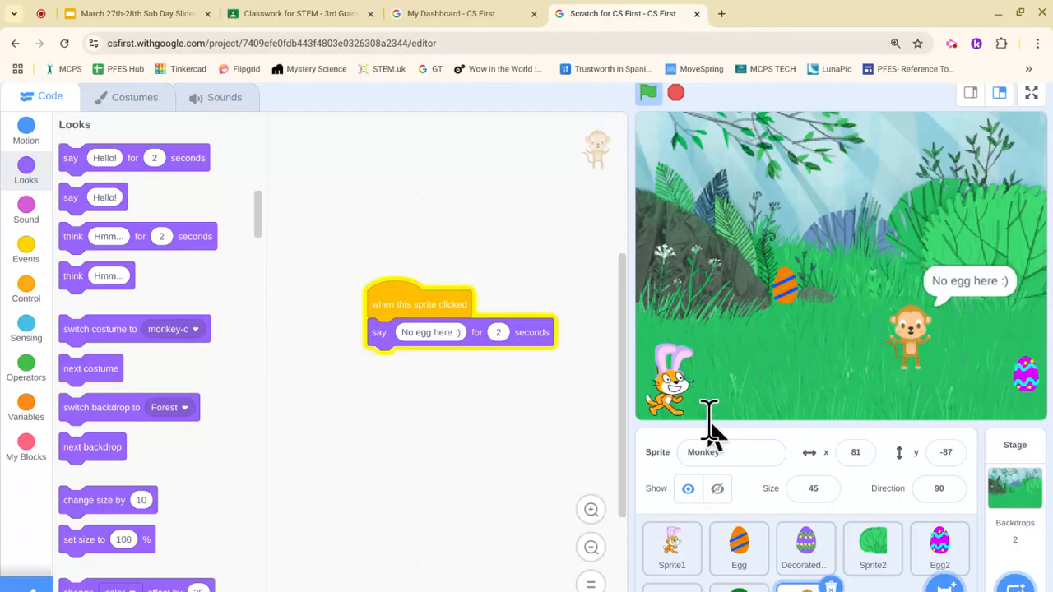
Step: Rerun the game with the green flag, then return to the March 27th-28th Sub Day Slides tab
{"action": "left_click", "coordinate": [651, 94]}
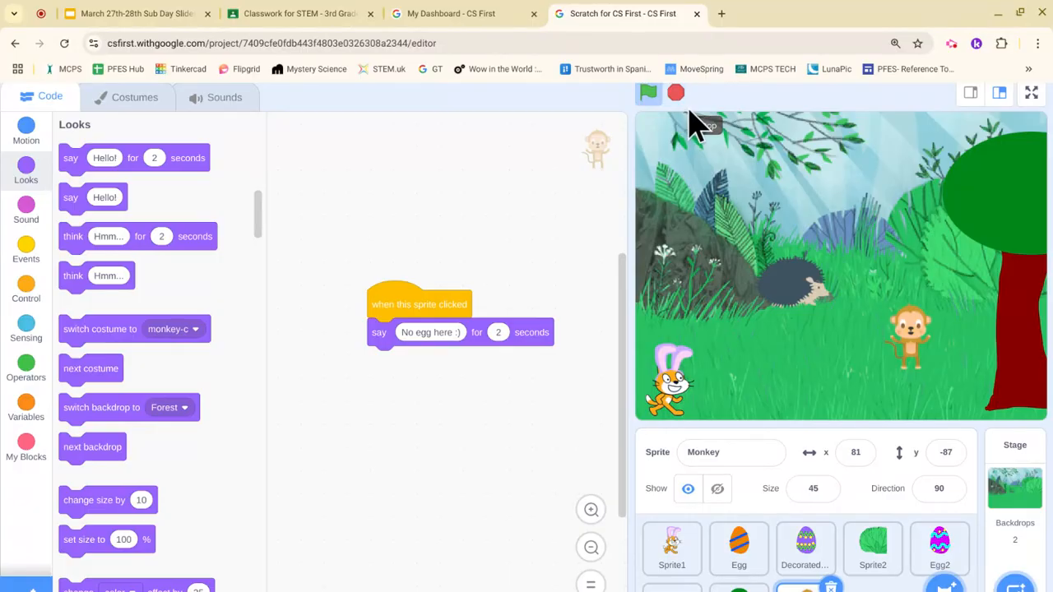
{"action": "left_click", "coordinate": [182, 13]}
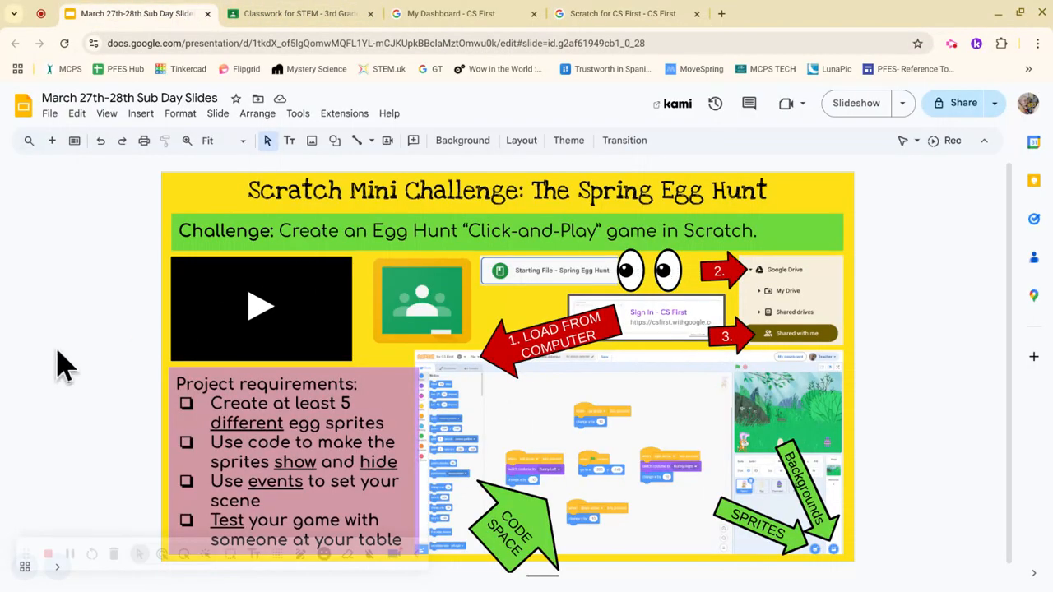